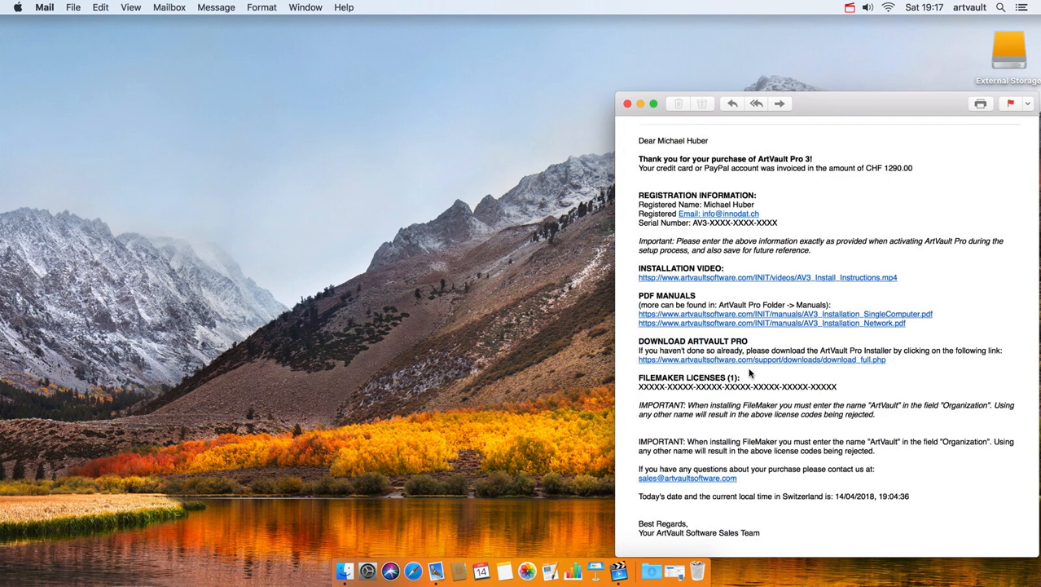
- Follow the download_full.php link under DOWNLOAD ARTVAULT PRO in the purchase e-mail
drag(638, 341, 750, 342)
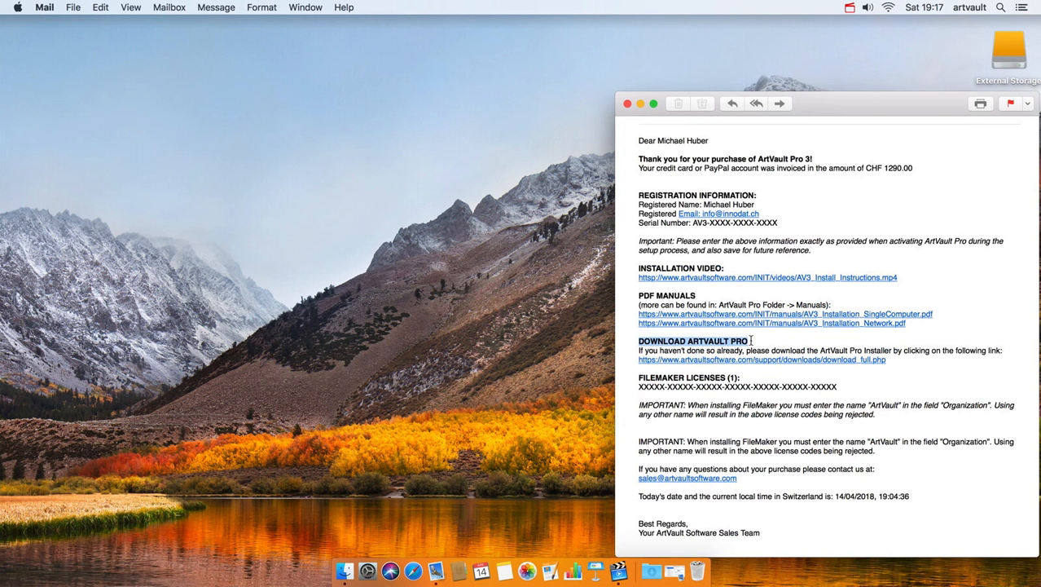
click(806, 362)
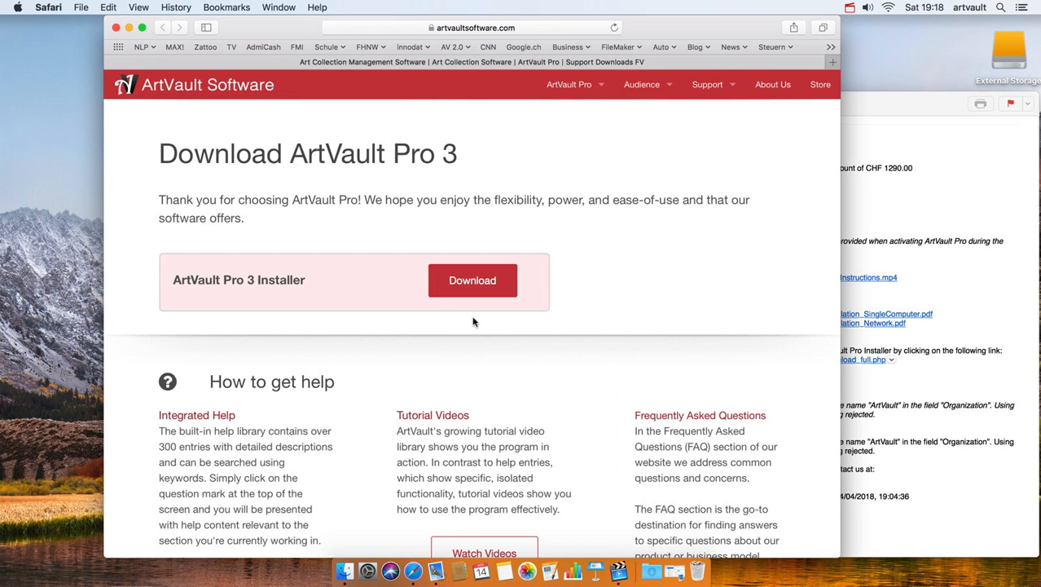
- Download ArtVault_Pro_3_Installer.dmg and show it in the Finder Downloads folder
click(472, 283)
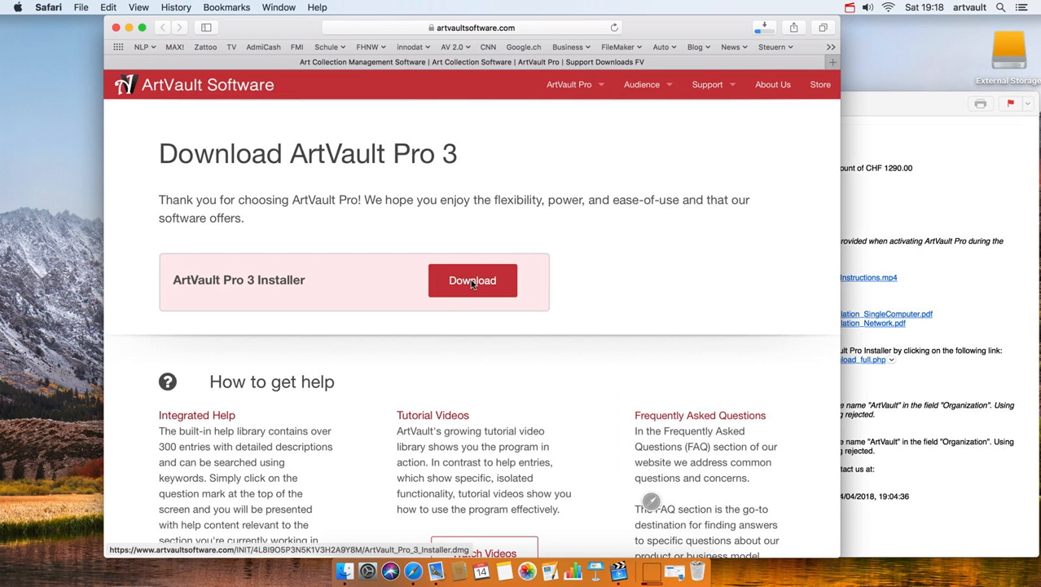
click(654, 574)
click(650, 484)
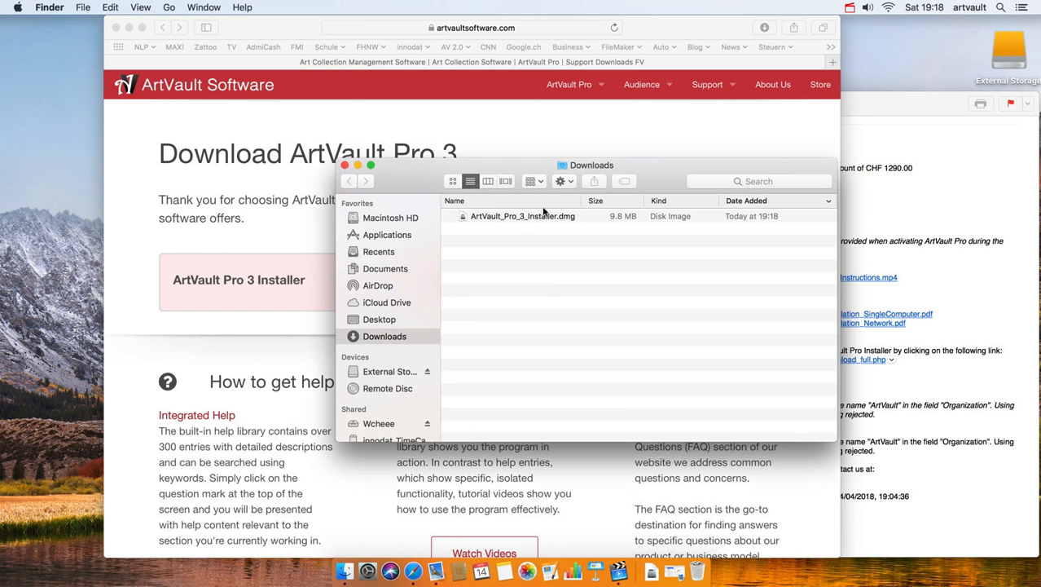
- Mount ArtVault_Pro_3_Installer.dmg from the Downloads folder
double_click(525, 217)
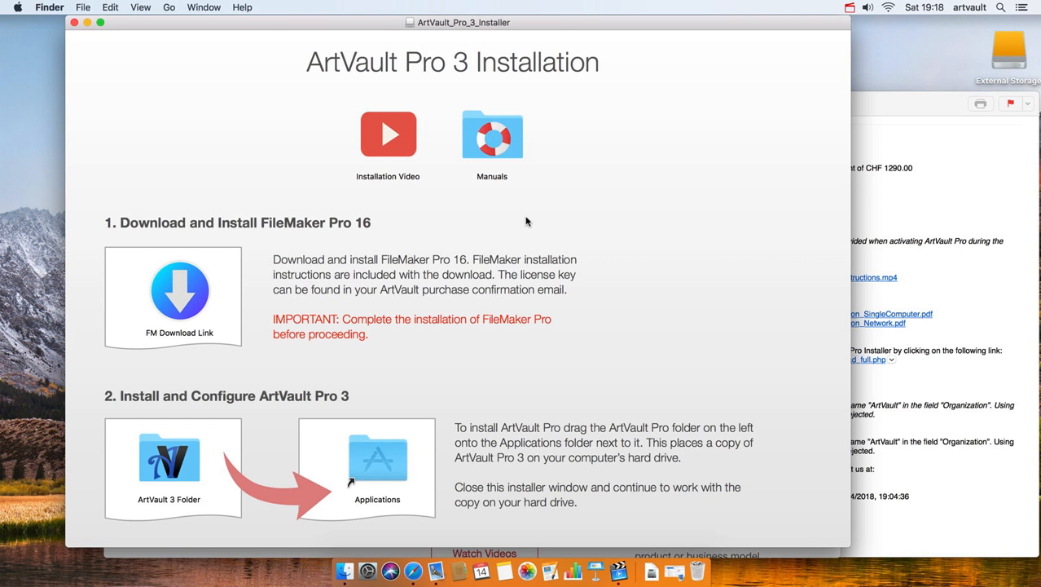
- Download fmp_16.0.5.500.dmg (416 MB) and select it in the Finder Downloads folder
click(194, 292)
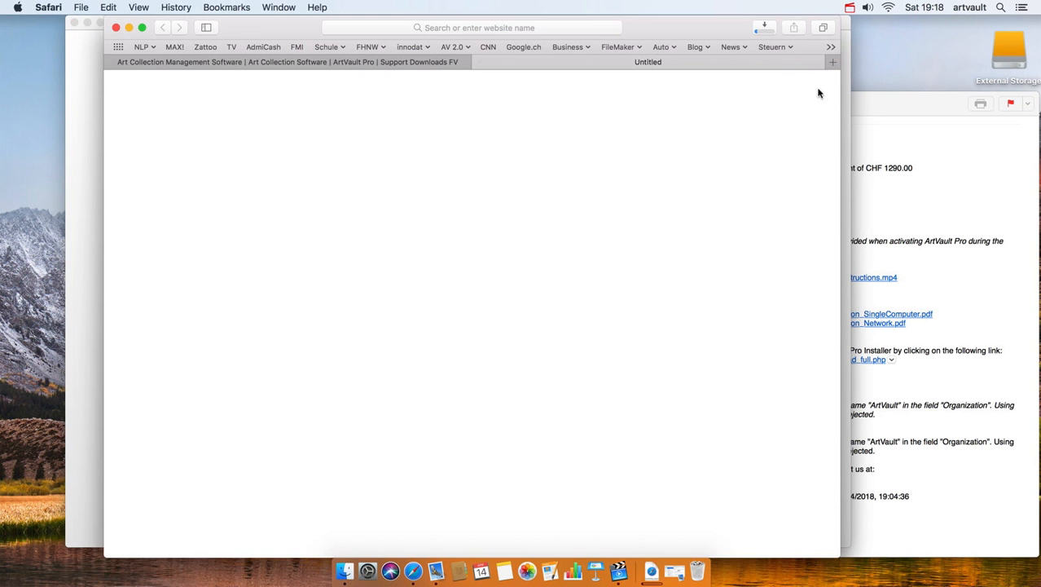
click(761, 28)
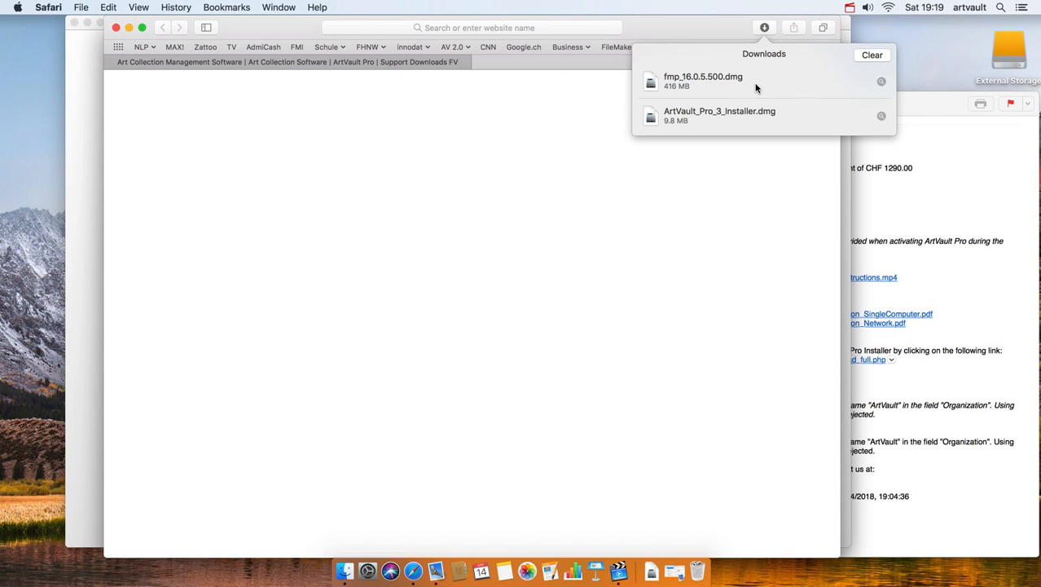
click(651, 571)
click(657, 445)
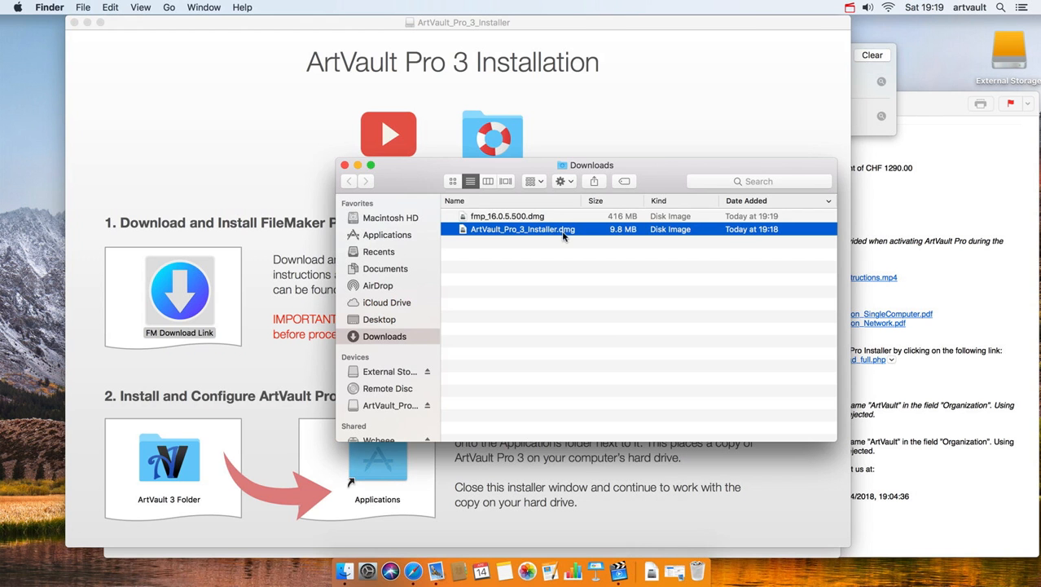
click(528, 216)
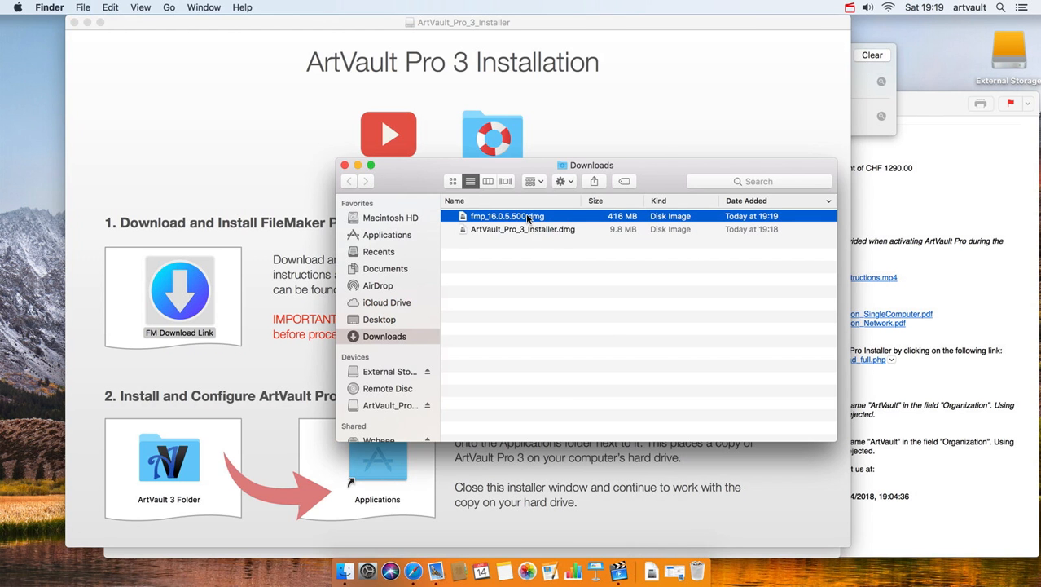
- Mount fmp_16.0.5.500.dmg, run FileMaker Pro 16.pkg, and allow its pre-check program
double_click(528, 217)
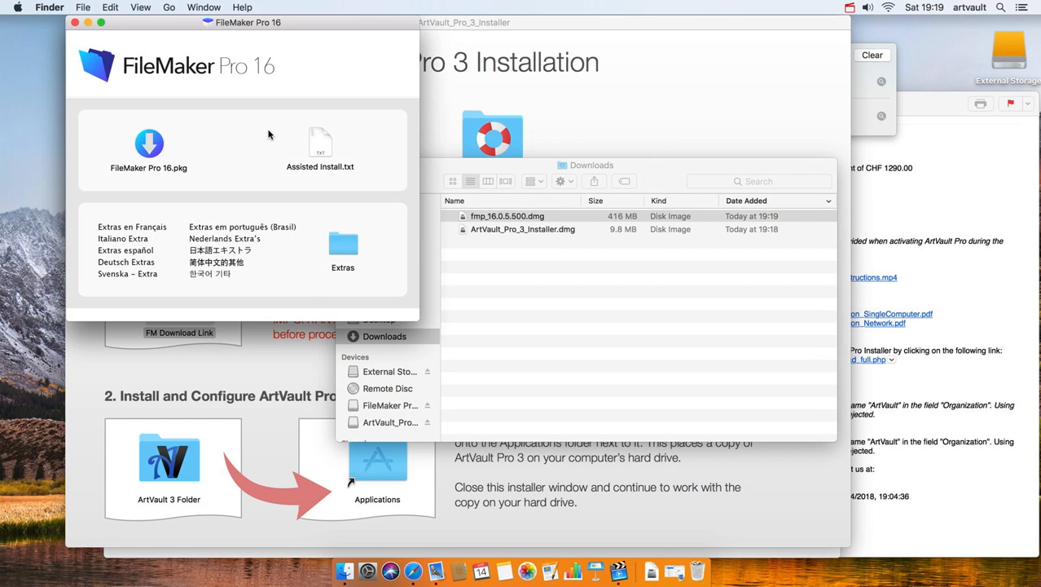
double_click(160, 149)
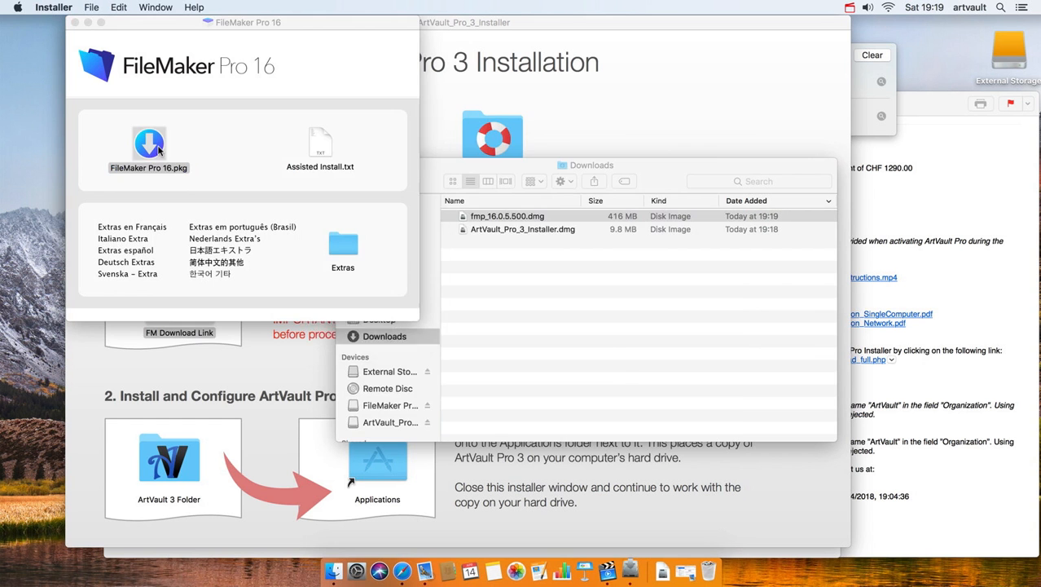
click(636, 215)
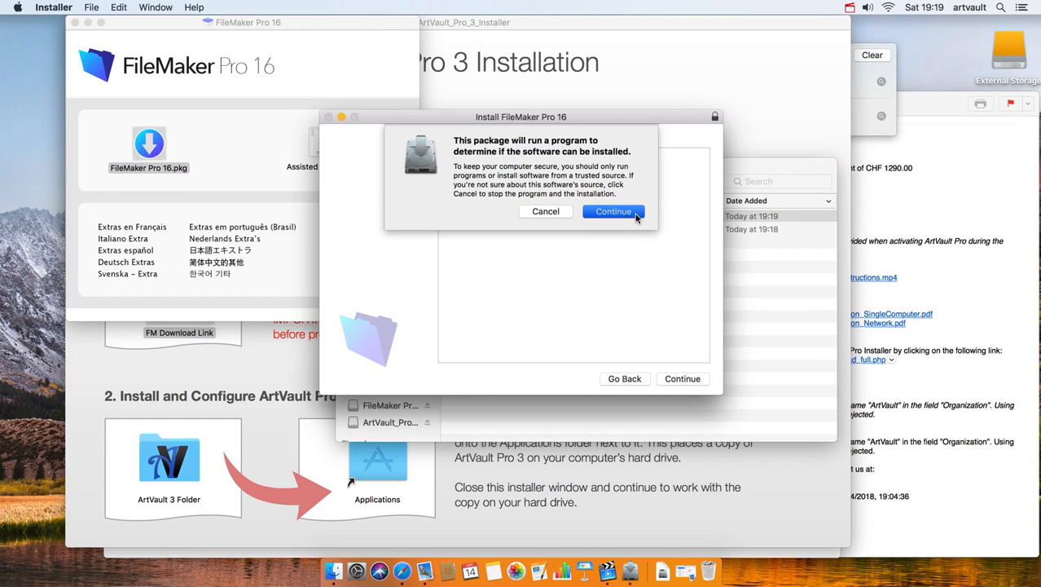
- Enter the registered user name and organization ArtVault on the personalization page
click(614, 212)
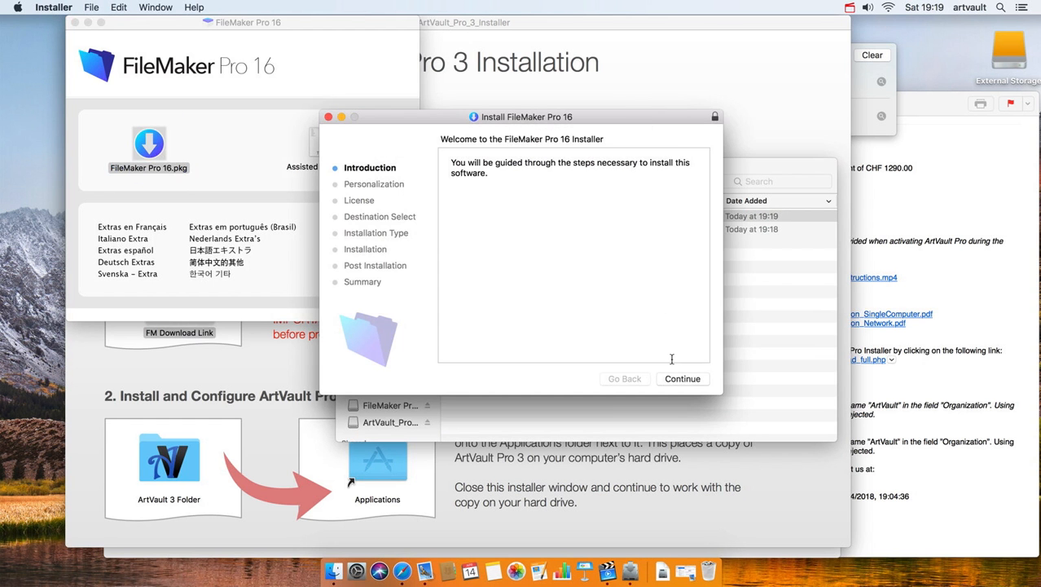
click(683, 379)
double_click(549, 221)
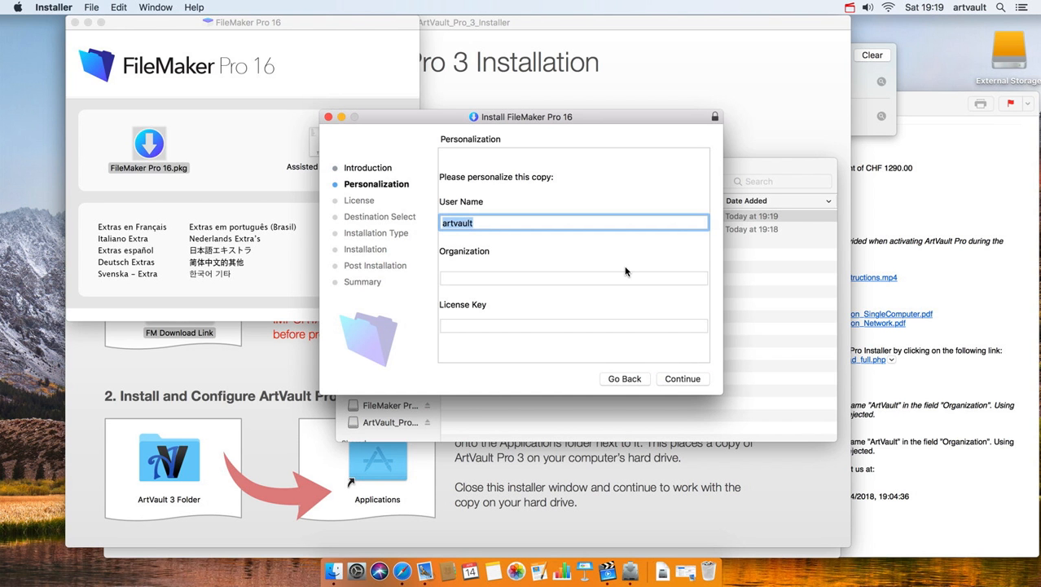
click(630, 274)
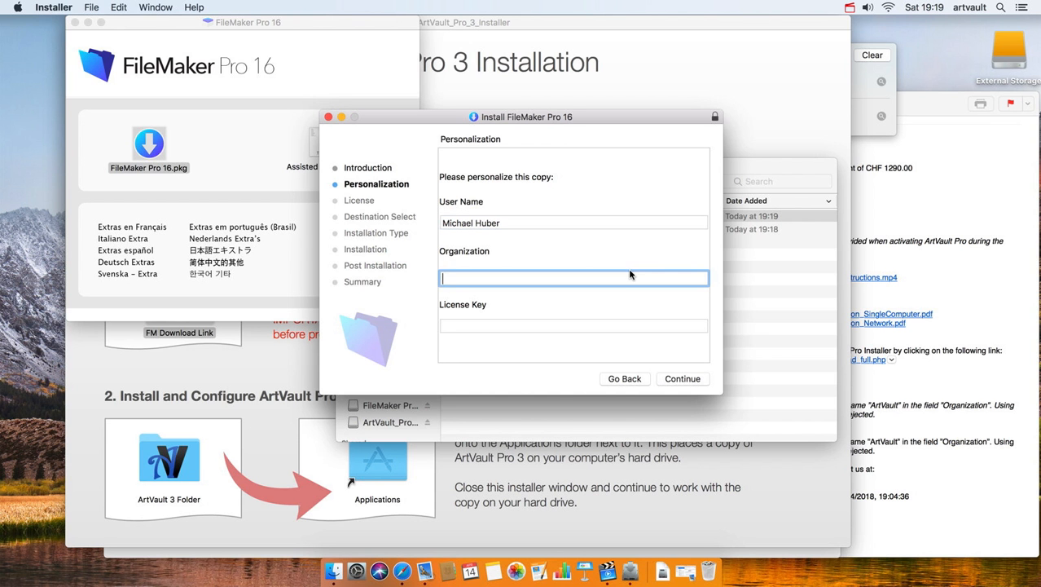
text(ArtVault)
- Copy the FileMaker license key from the purchase e-mail into License Key and continue
click(629, 325)
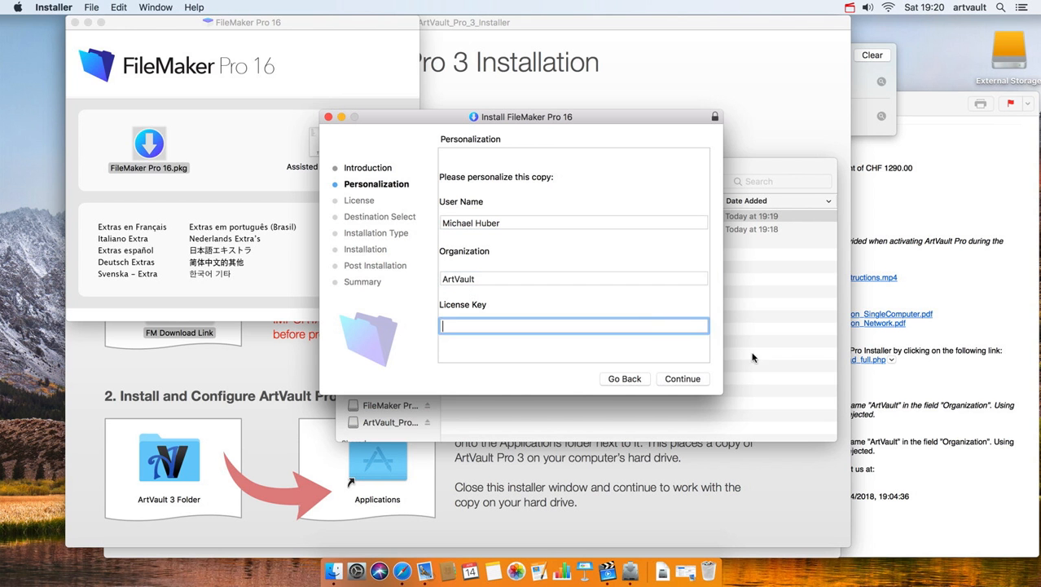
click(941, 366)
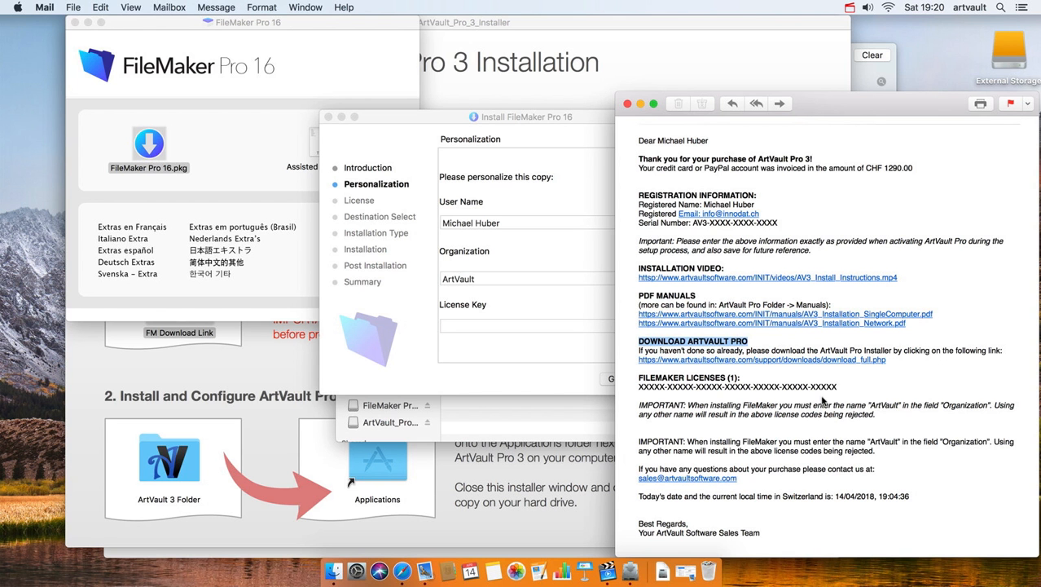
drag(838, 391, 631, 388)
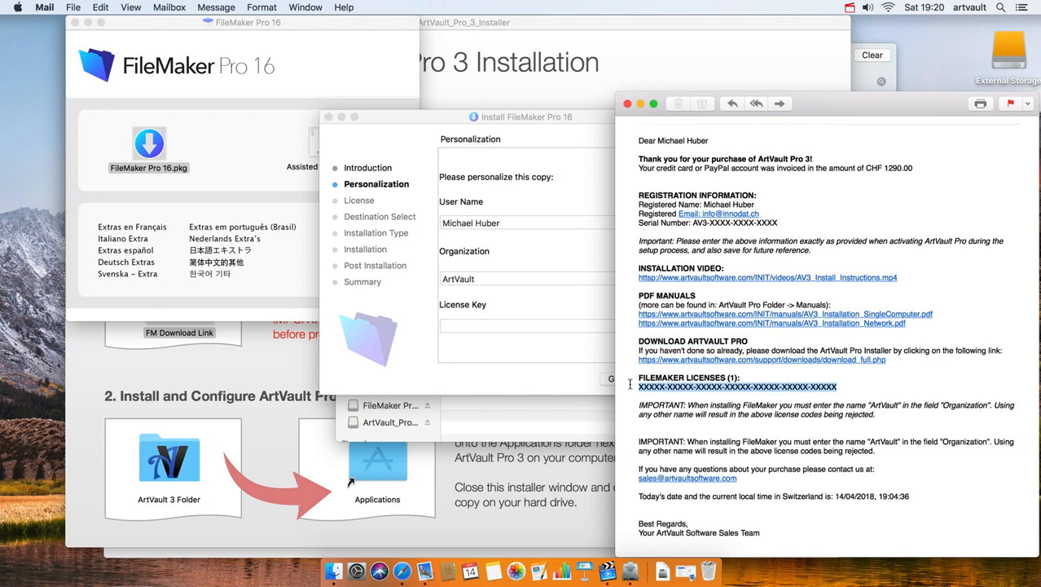
click(540, 331)
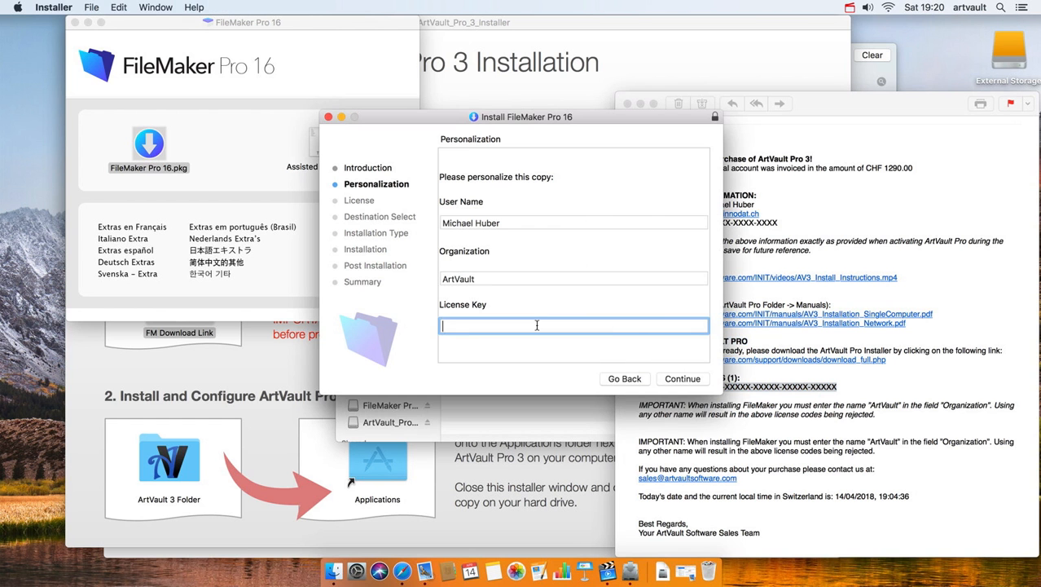
key(super+v)
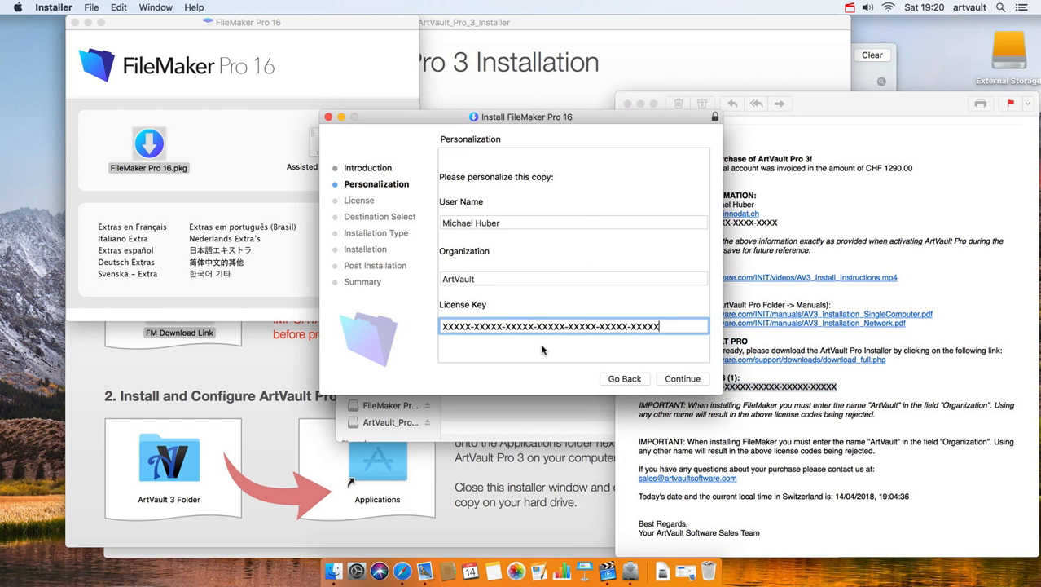
click(684, 381)
- Agree to the FileMaker license and install it on Macintosh HD using the admin password
click(693, 381)
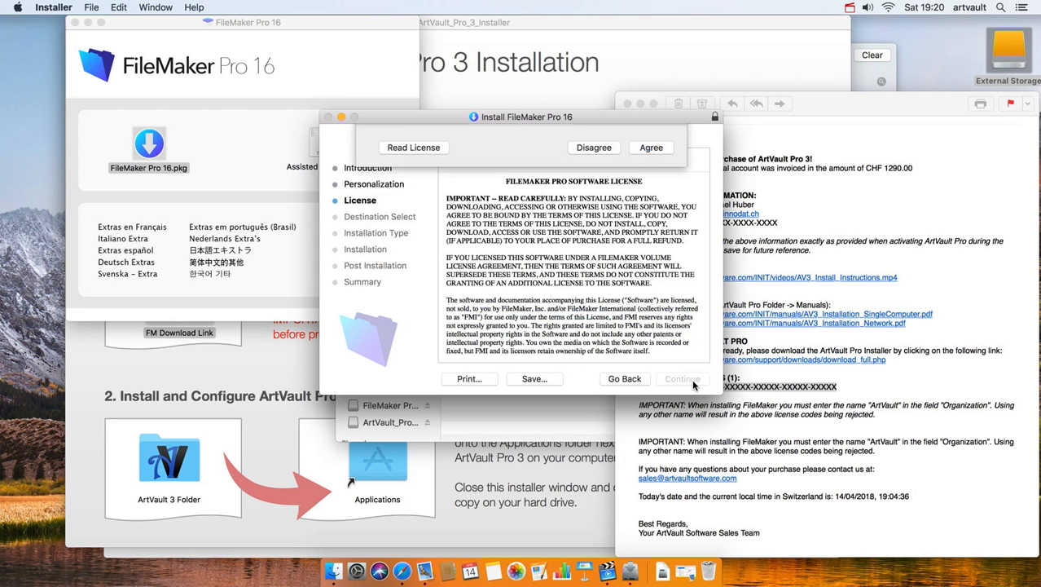
key(Return)
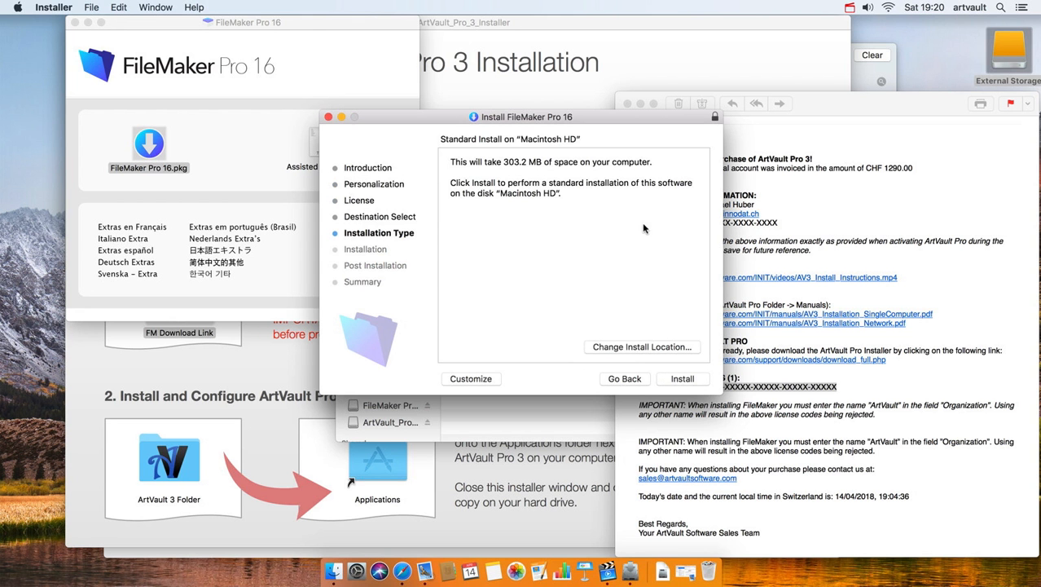
click(685, 379)
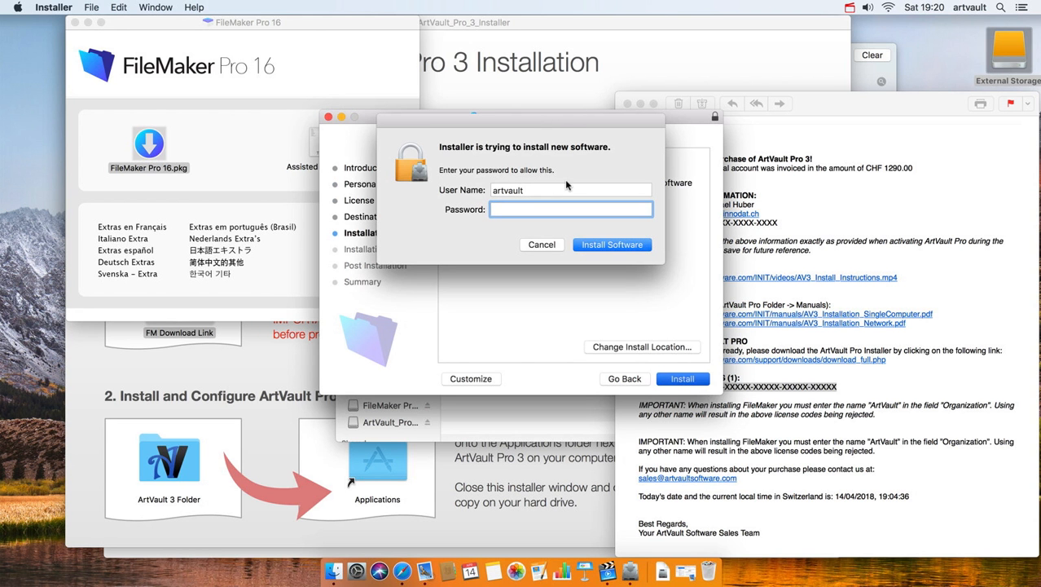
text(•••••)
key(Return)
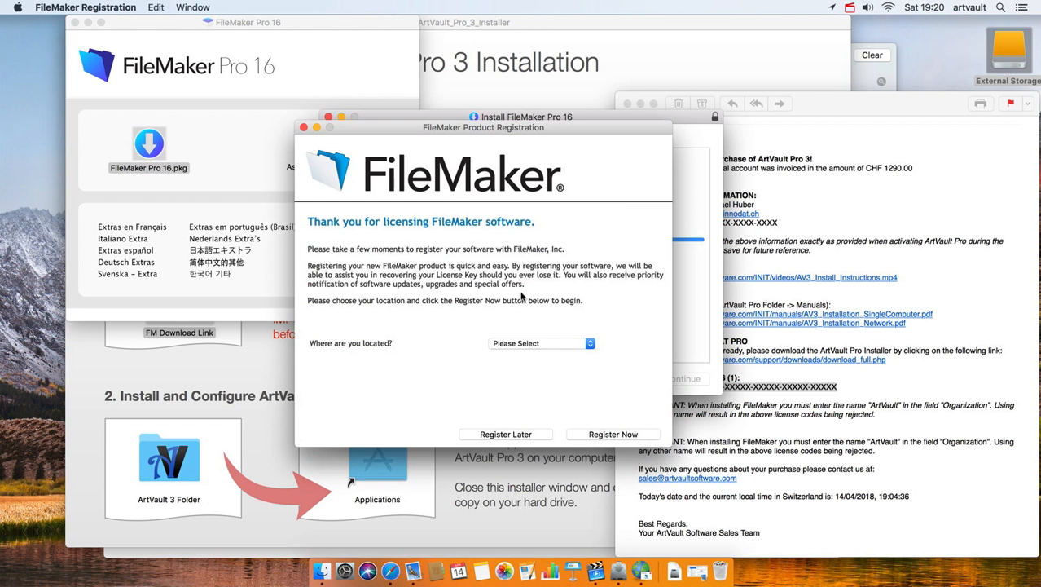
- Postpone FileMaker registration, close the finished installer, and answer the keep-package prompt
click(526, 434)
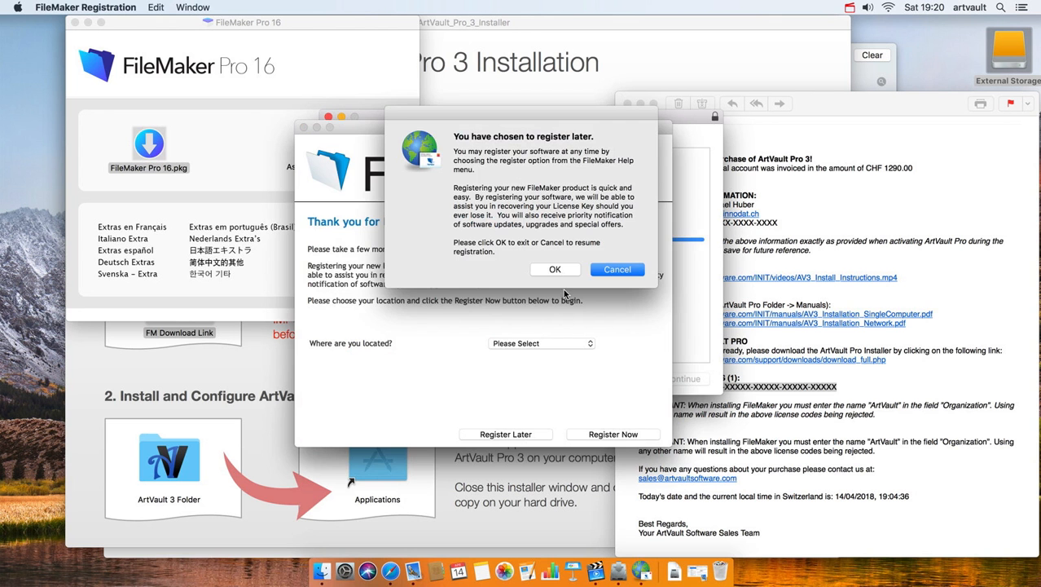
click(555, 270)
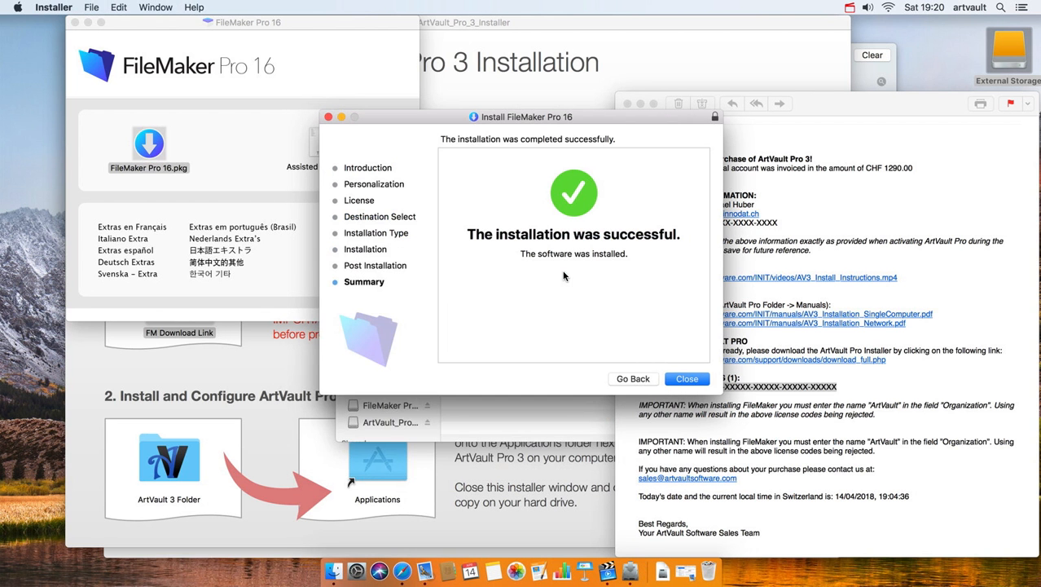
click(687, 379)
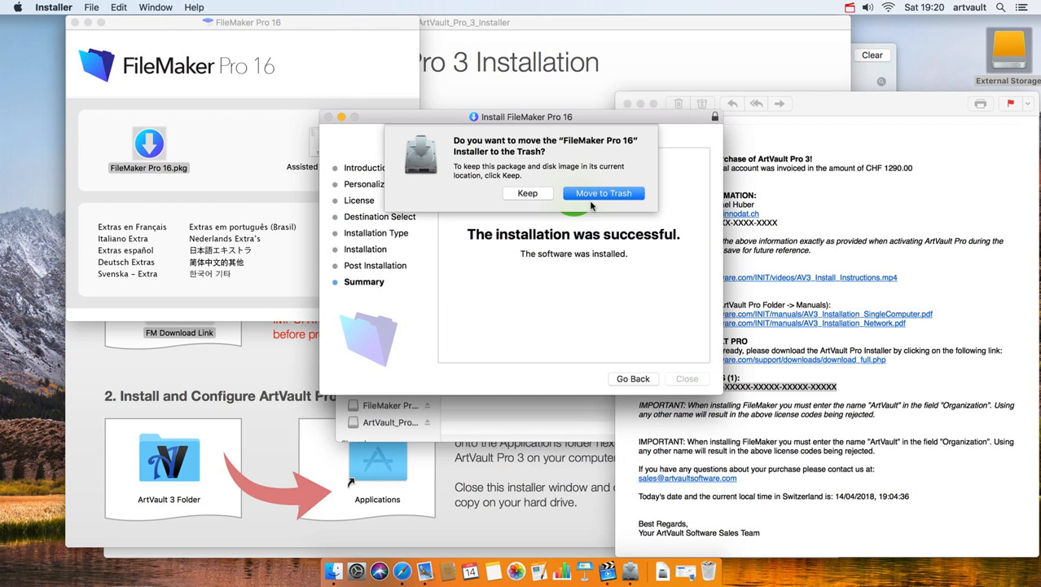
click(537, 195)
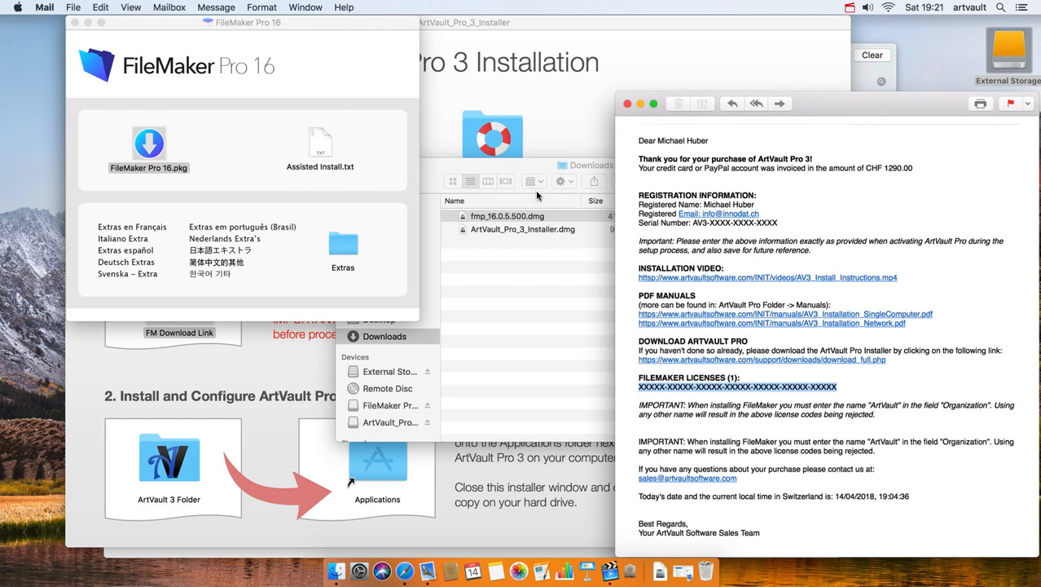
- Launch FileMaker Pro from Applications > FileMaker Pro 16, then close its Launch Center window
click(346, 572)
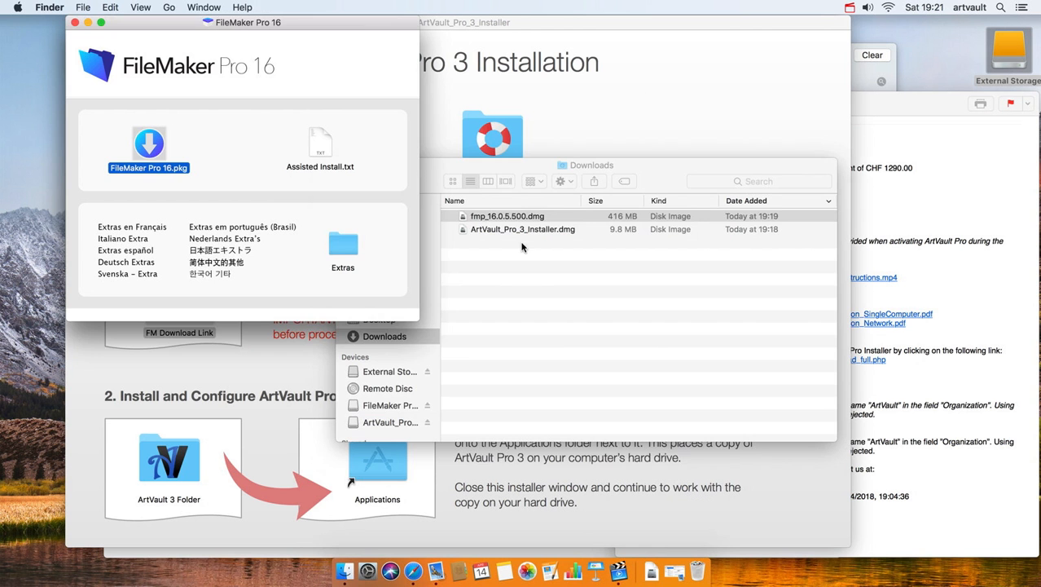
click(401, 235)
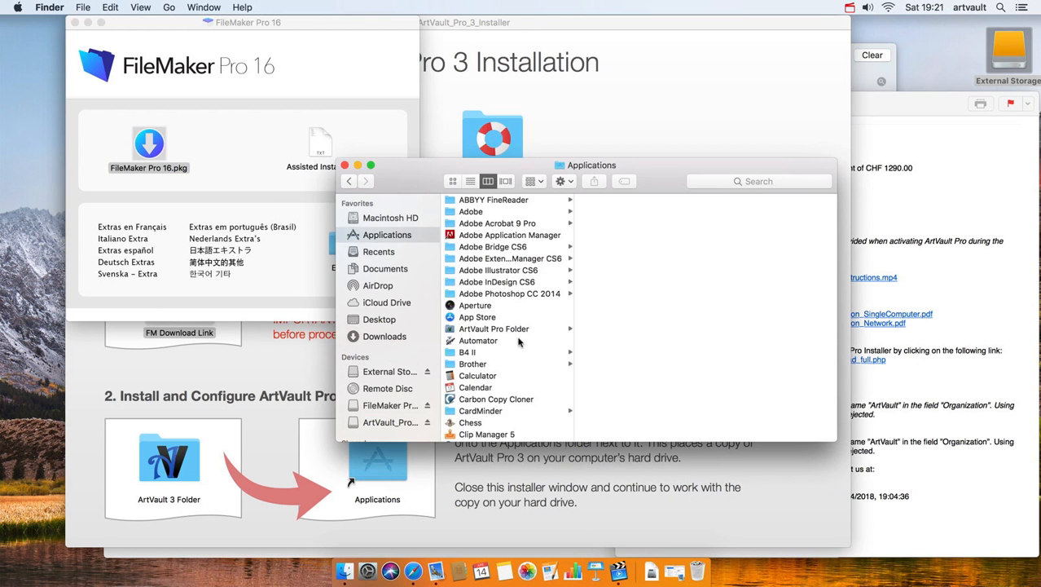
scroll(528, 367, down, 12)
scroll(521, 365, down, 3)
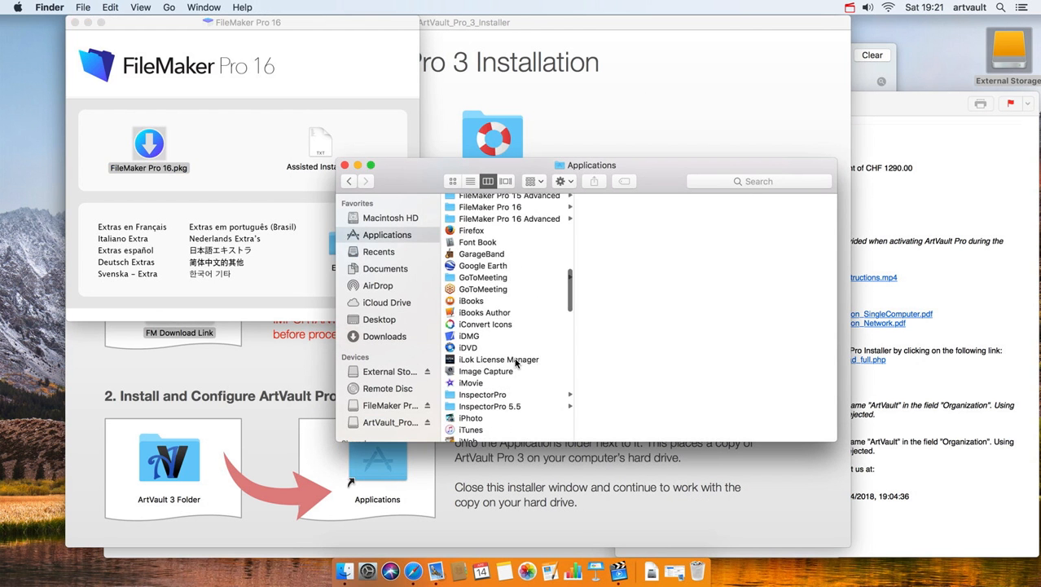
scroll(517, 295, up, 2)
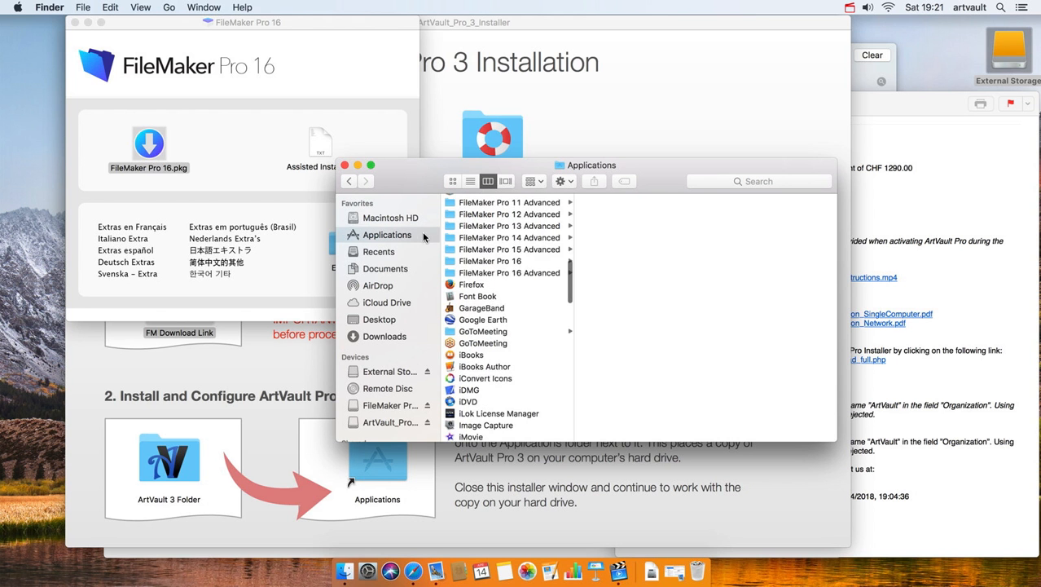
click(497, 260)
scroll(497, 260, down, 4)
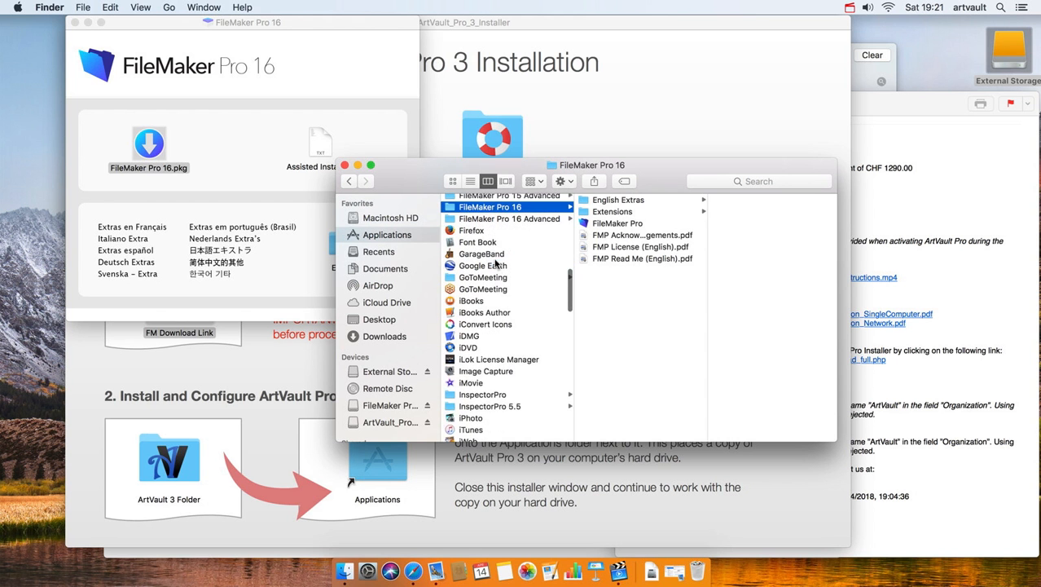
double_click(632, 227)
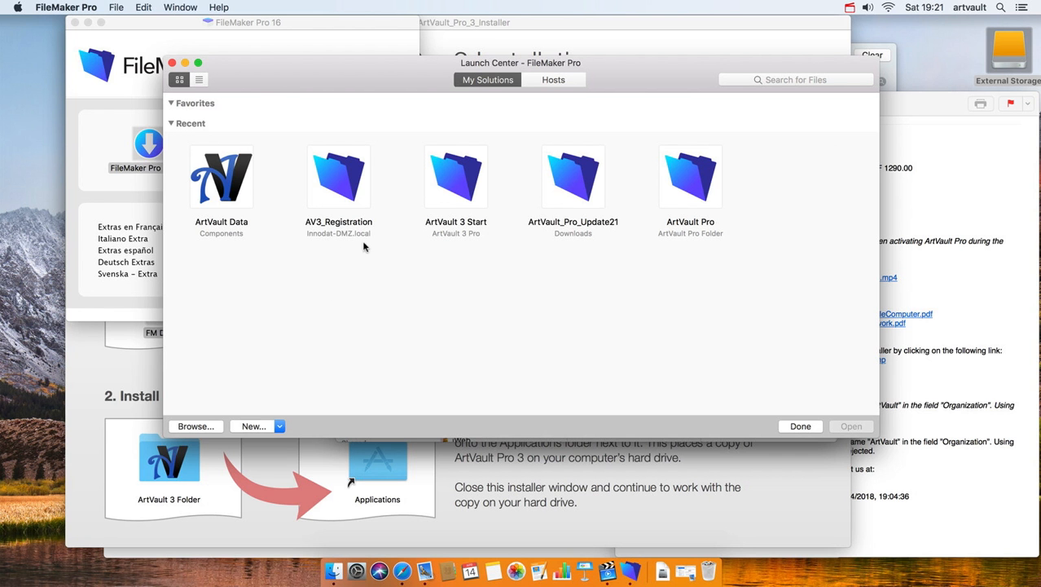
click(173, 64)
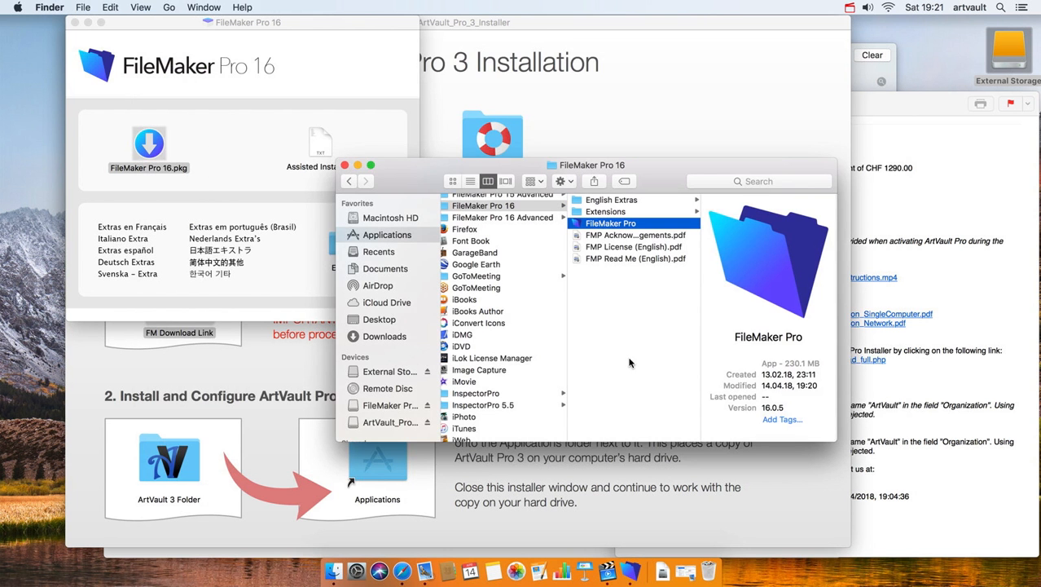
- Drag the ArtVault 3 Folder onto Applications and move the installer window right
click(613, 494)
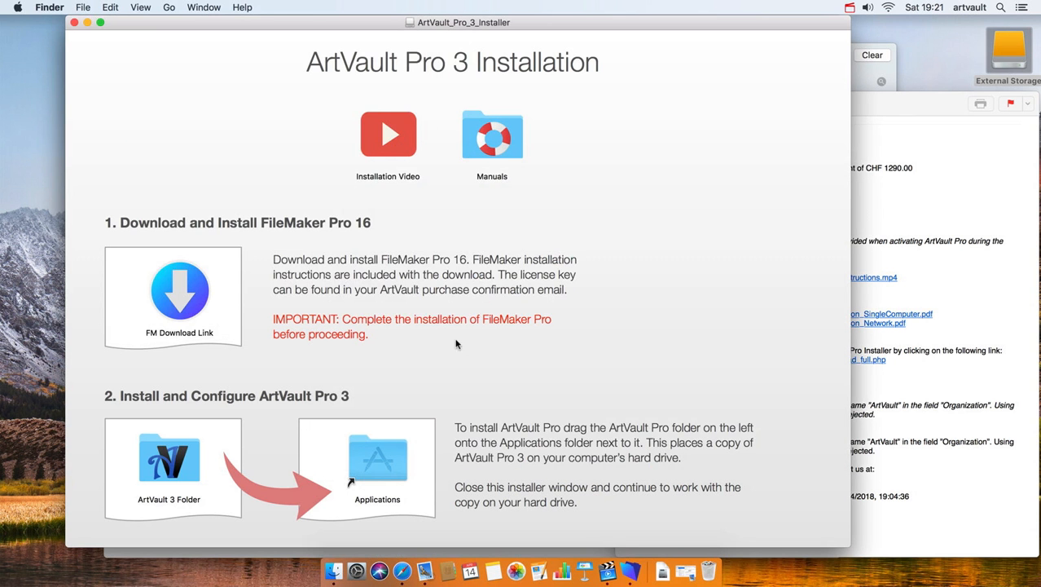
scroll(387, 337, down, 1)
drag(168, 468, 376, 457)
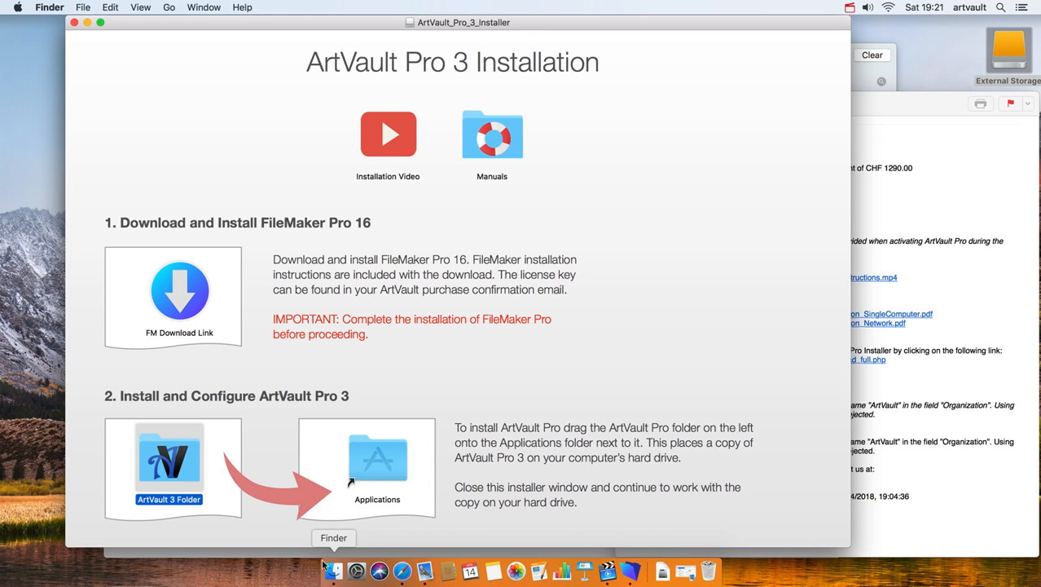
key(n)
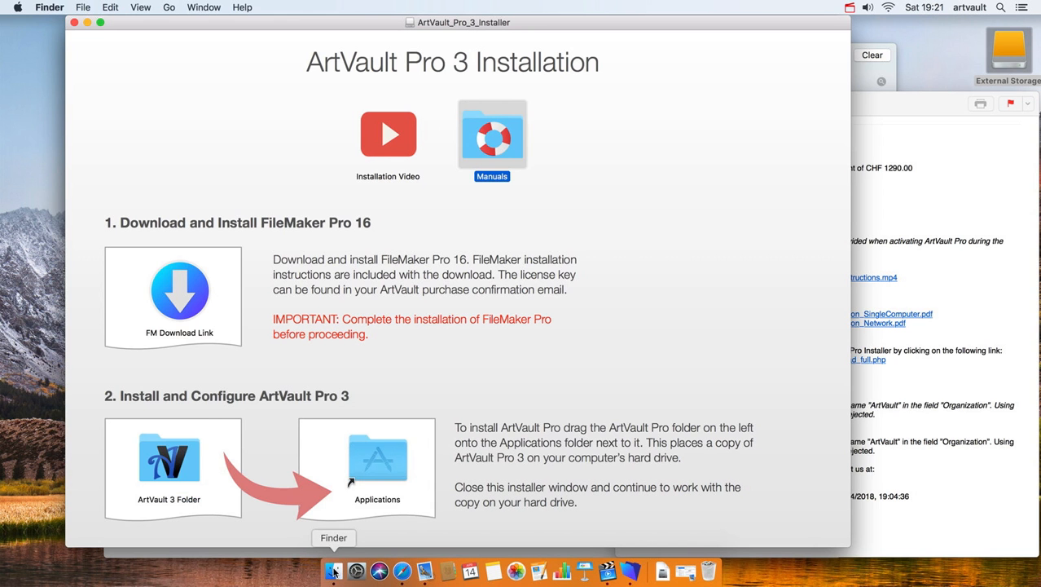
drag(212, 20, 323, 21)
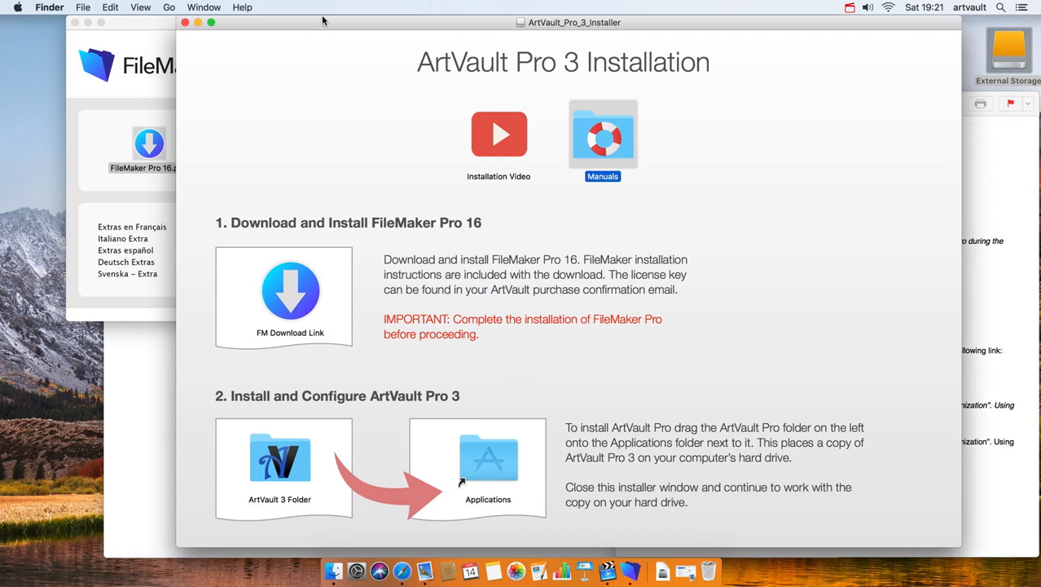
- Open ArtVault 3 Folder in Applications and add ArtVault 3 Start.fmp12 to the Dock
click(331, 568)
click(228, 109)
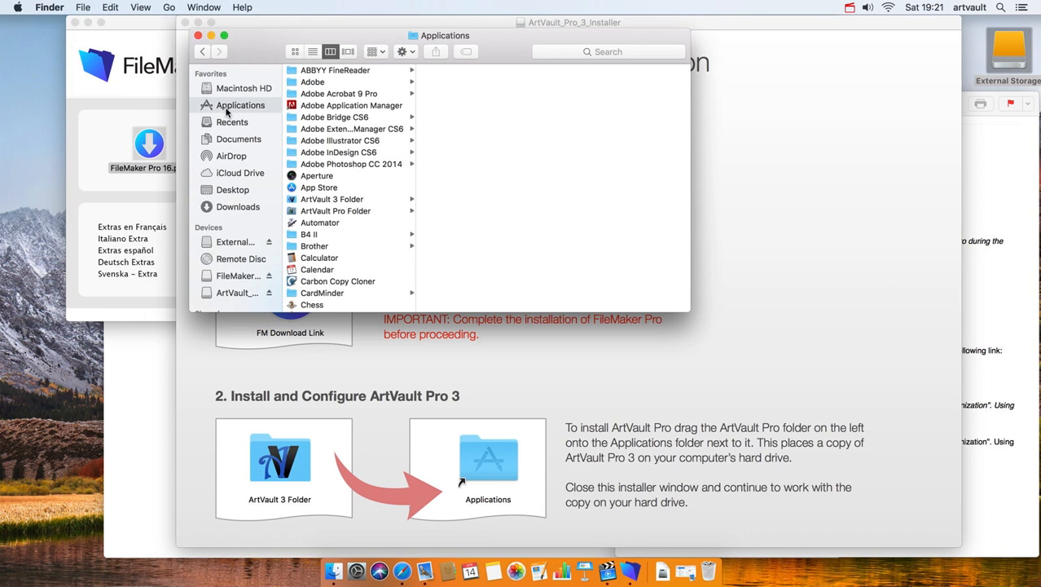
click(322, 202)
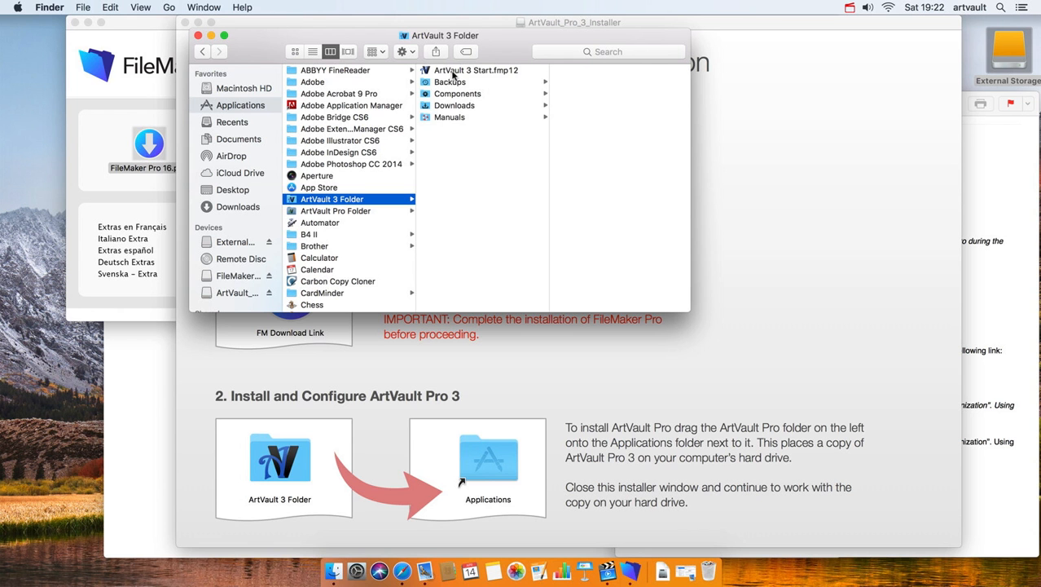
drag(444, 73, 653, 577)
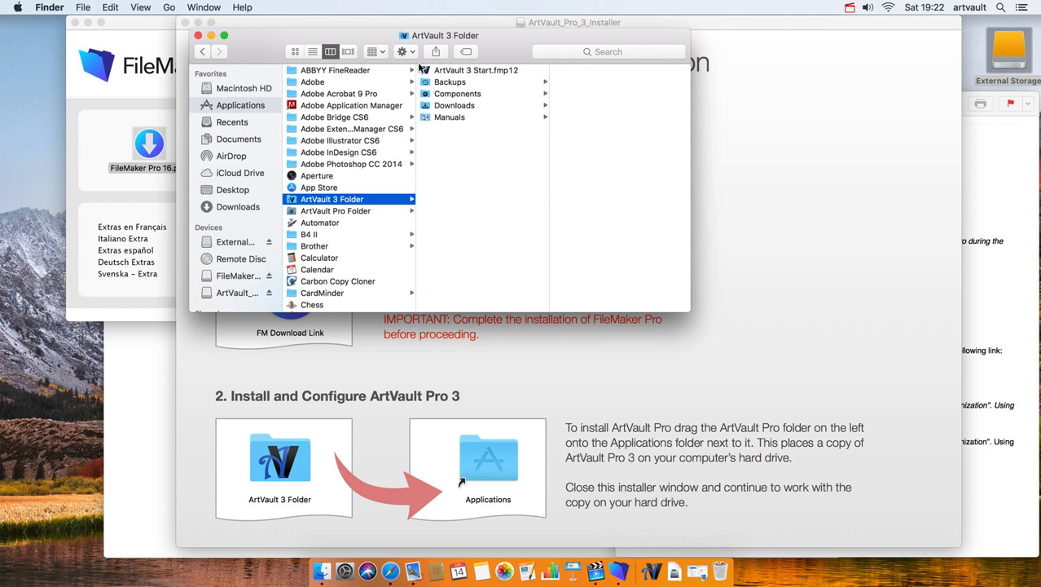
- Launch ArtVault 3 Start from the Dock and accept and confirm the license agreement
click(651, 570)
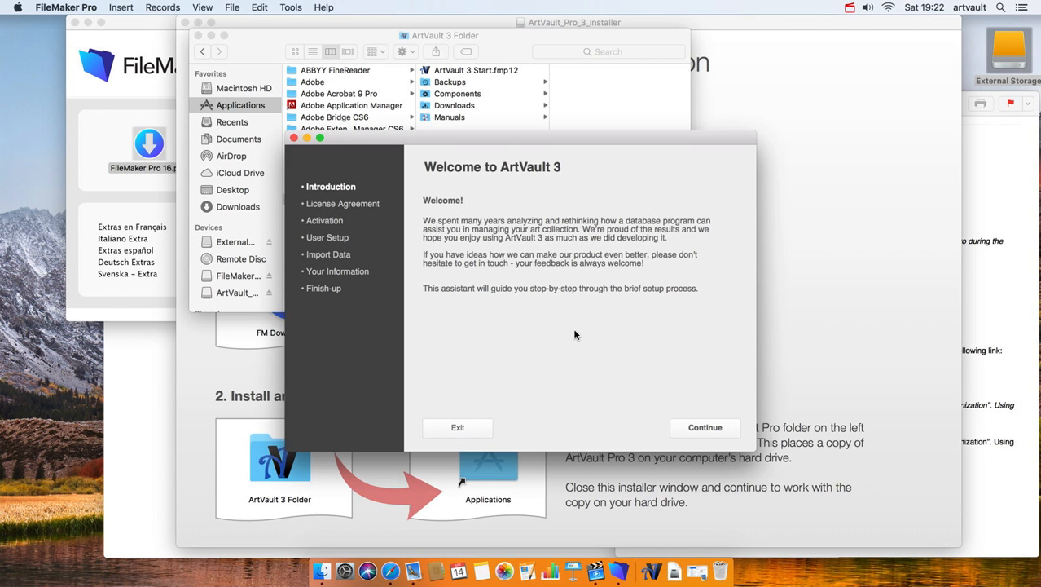
click(708, 428)
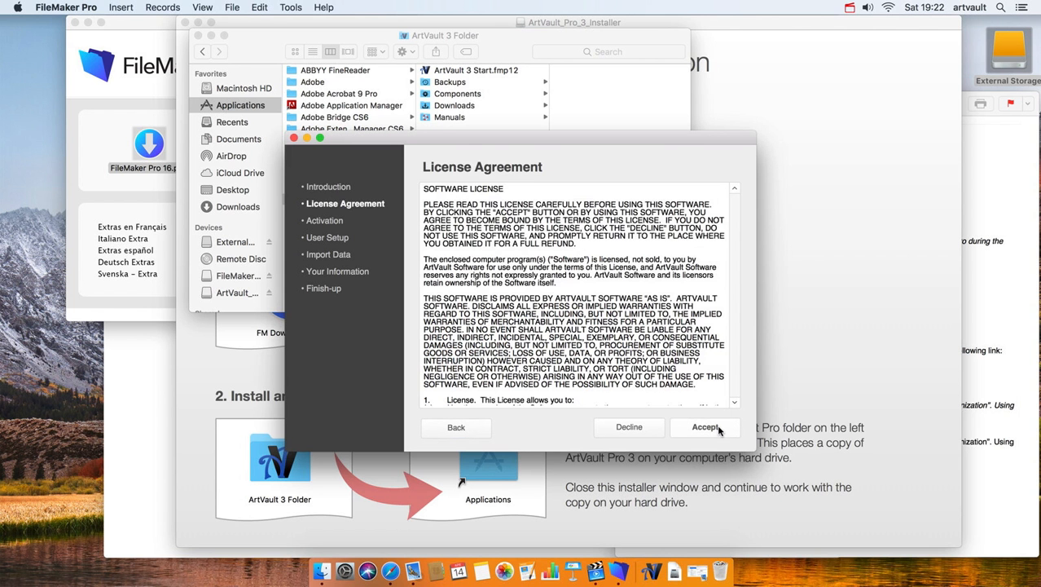
click(714, 428)
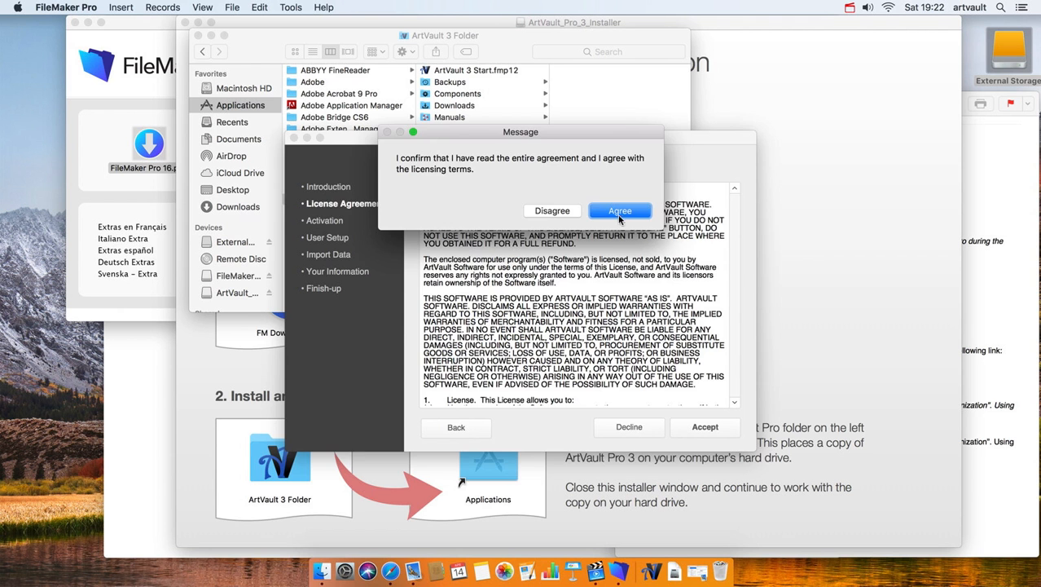
click(620, 212)
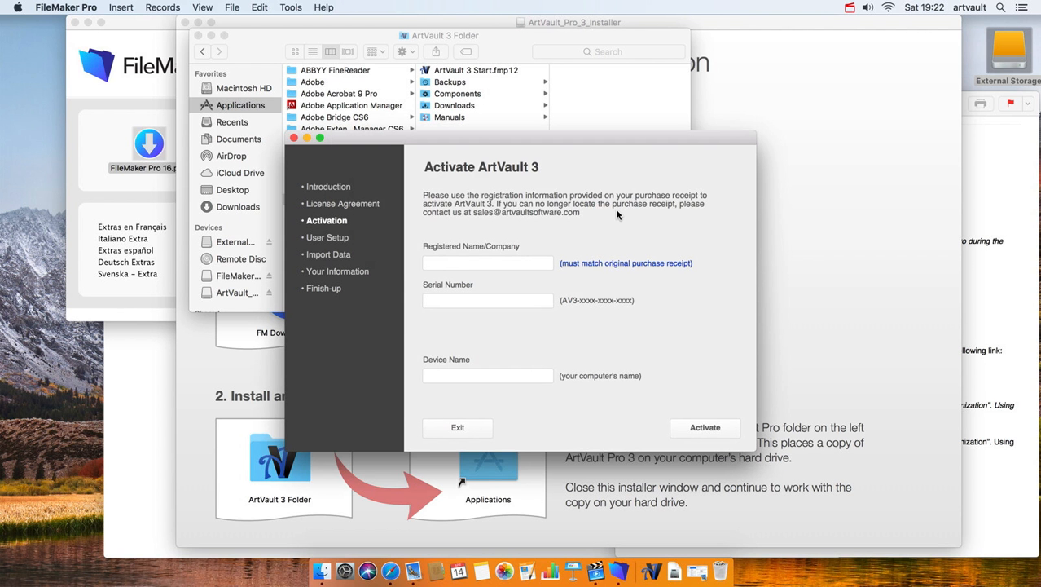
- Copy the registered name from the purchase email into the Registered Name field
click(528, 264)
click(995, 269)
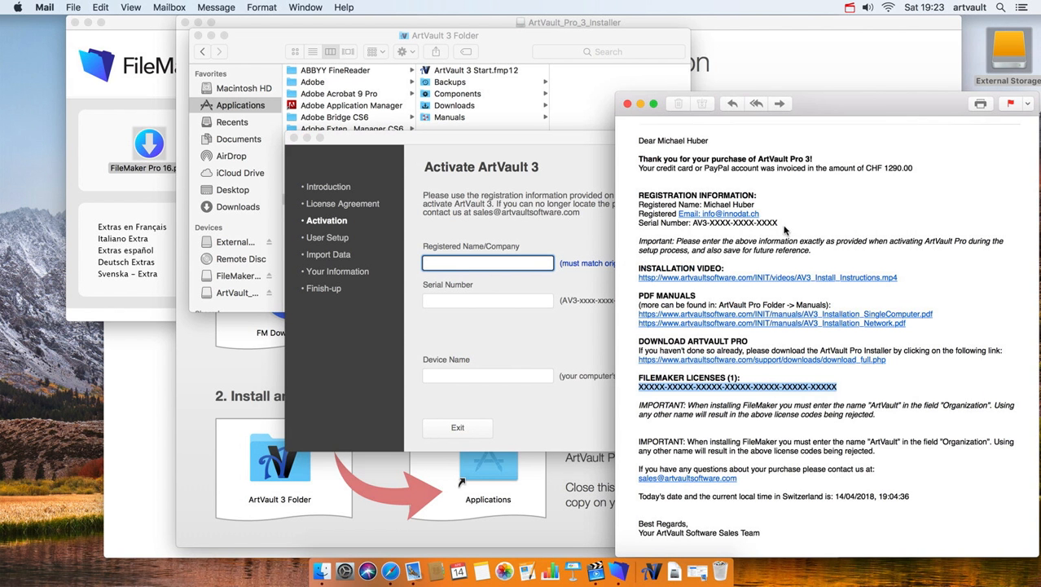
drag(756, 204, 702, 206)
key(super+c)
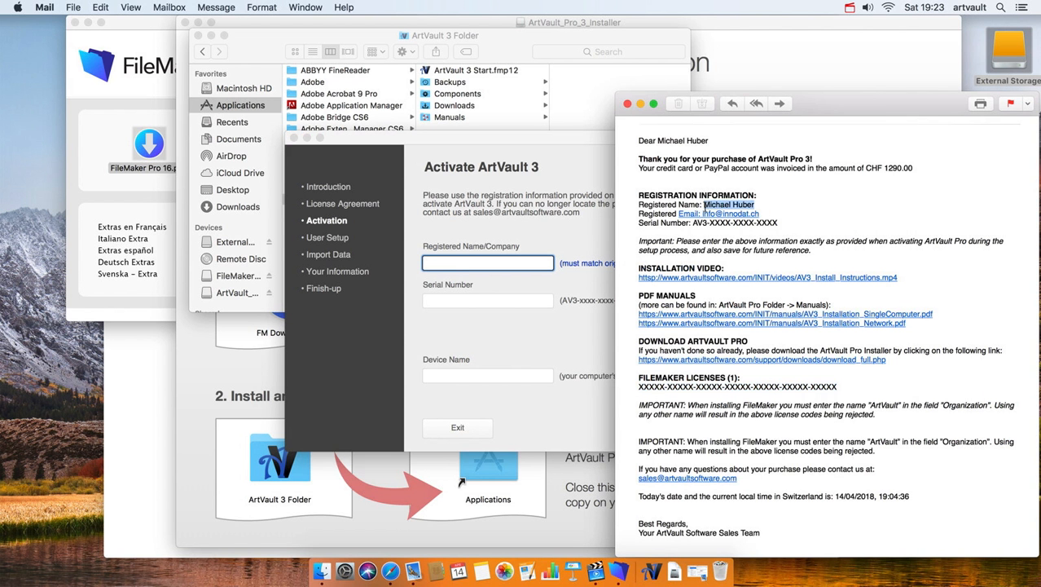
click(516, 259)
key(super+v)
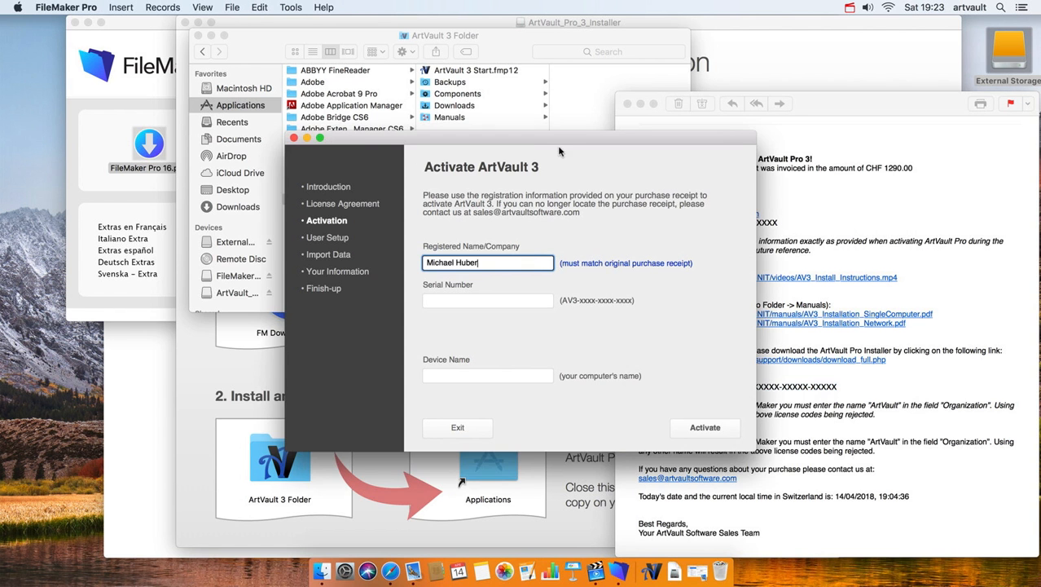
- Copy the serial number from the purchase email into the Serial Number field
drag(562, 141, 457, 131)
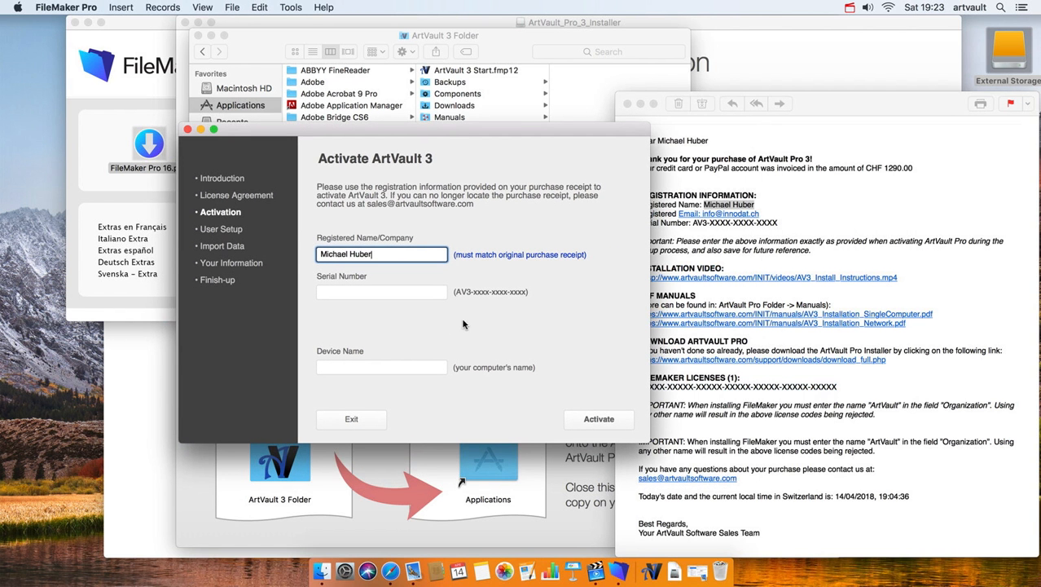
click(781, 216)
drag(780, 223, 693, 222)
key(super+c)
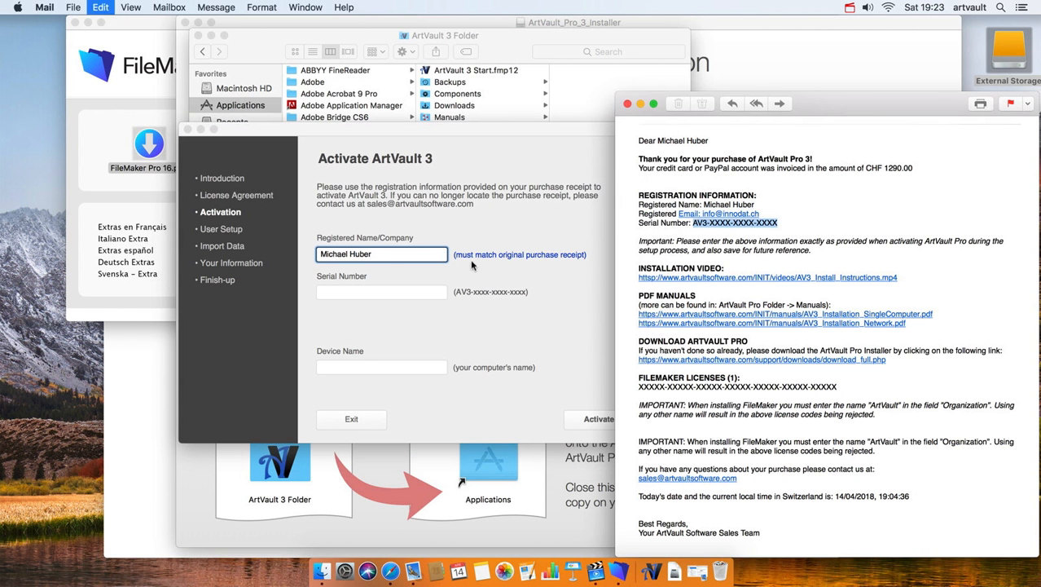
click(470, 260)
click(432, 291)
key(super+v)
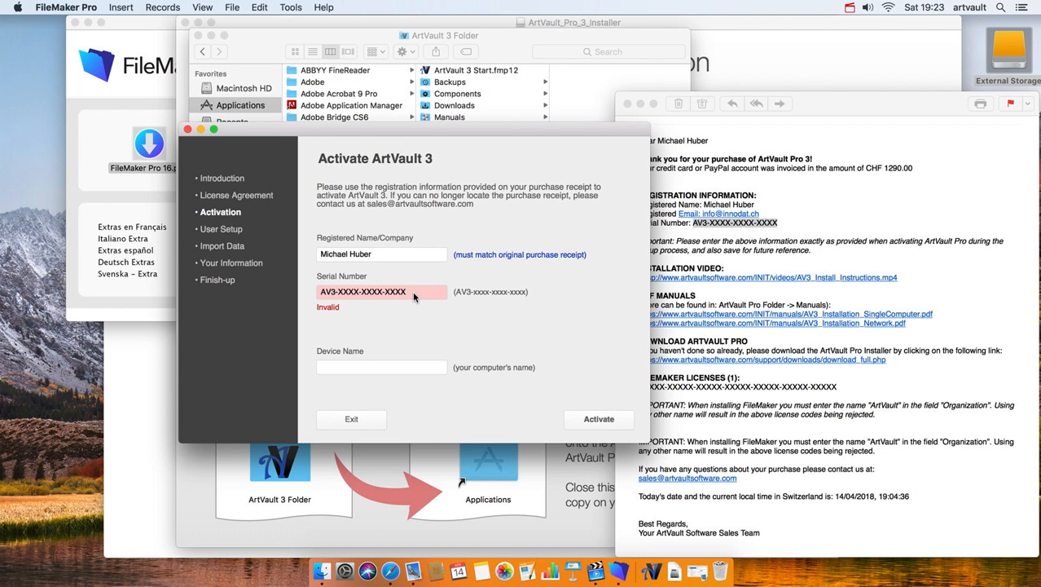
- Set the device name to iMac
click(413, 367)
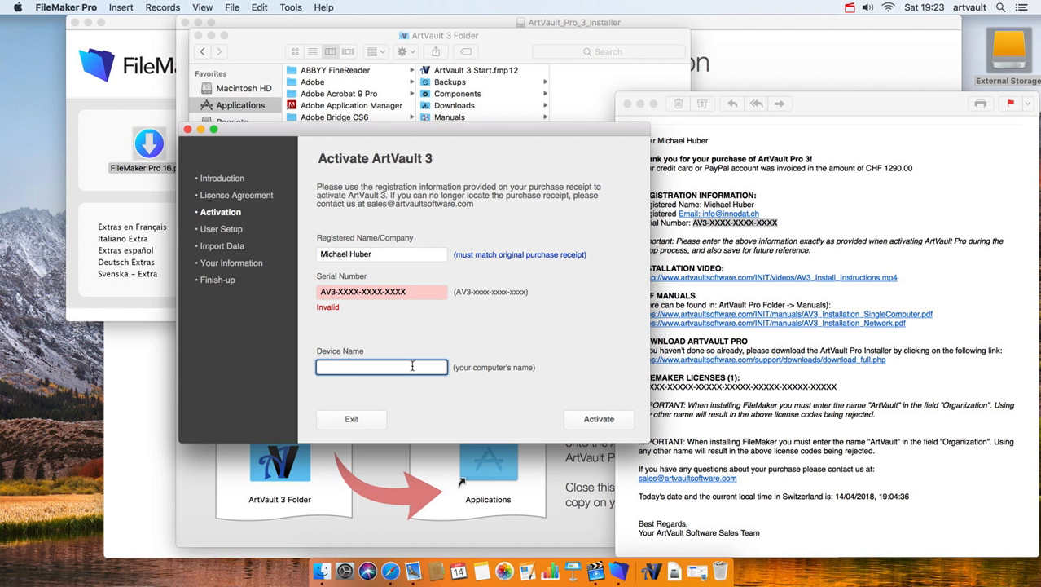
text(iMac)
click(471, 393)
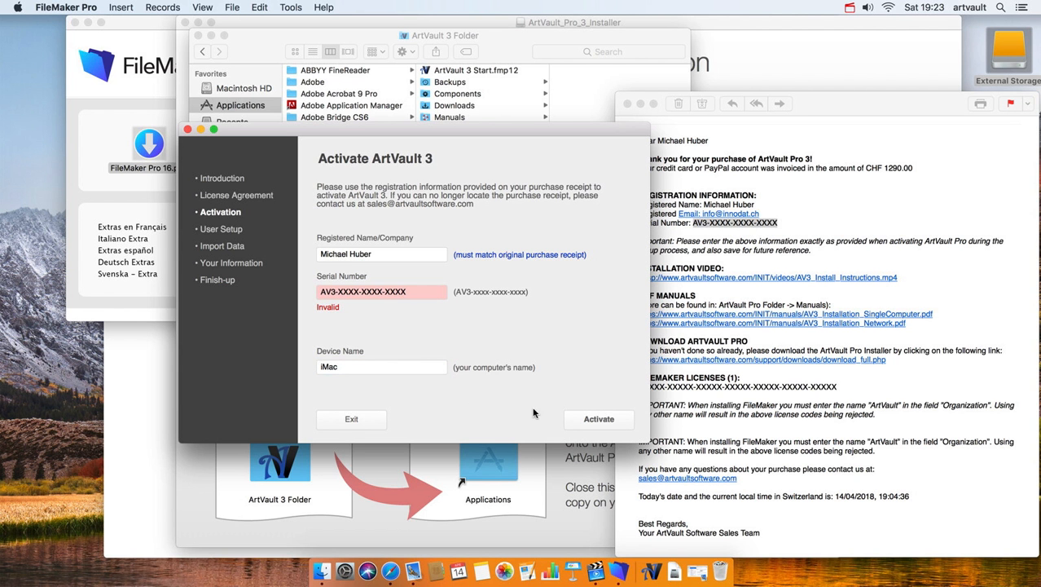
- Submit the activation, then enter the user's first and last name on User Setup
click(597, 419)
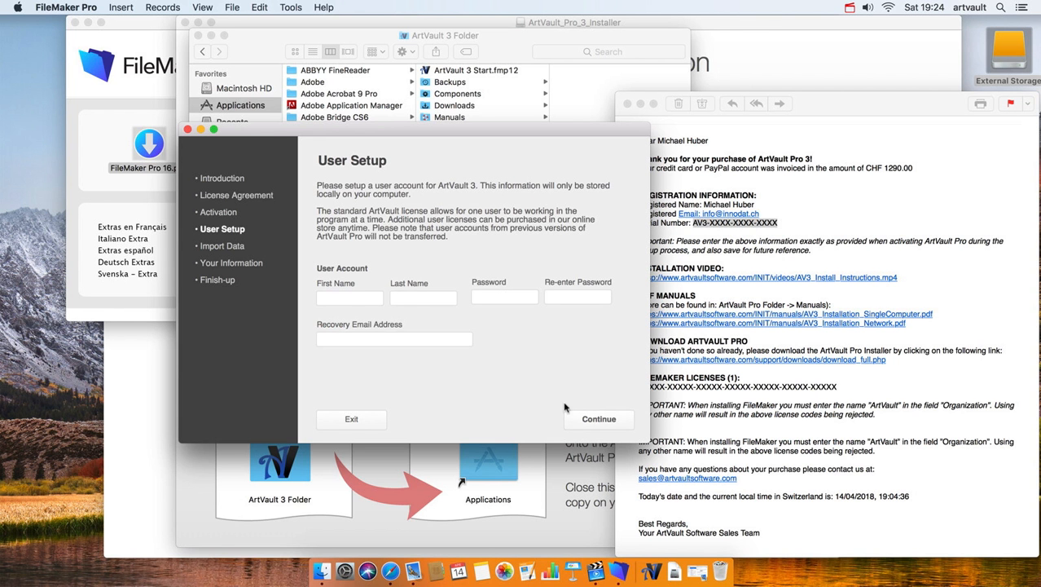
click(367, 298)
key(Tab)
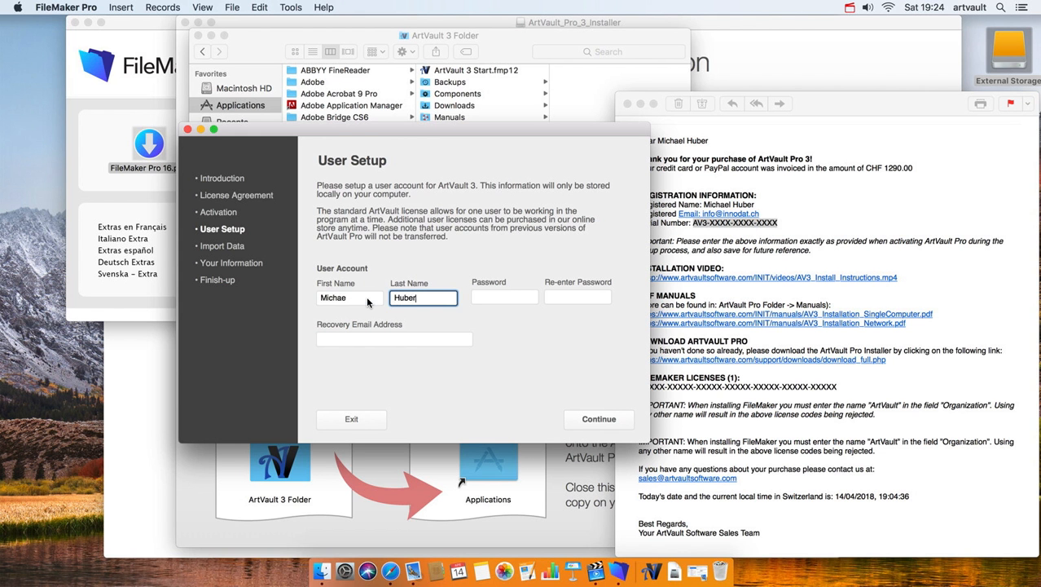
click(367, 298)
text(l)
- Enter and confirm the account password, add the recovery e-mail, and save the user
click(498, 296)
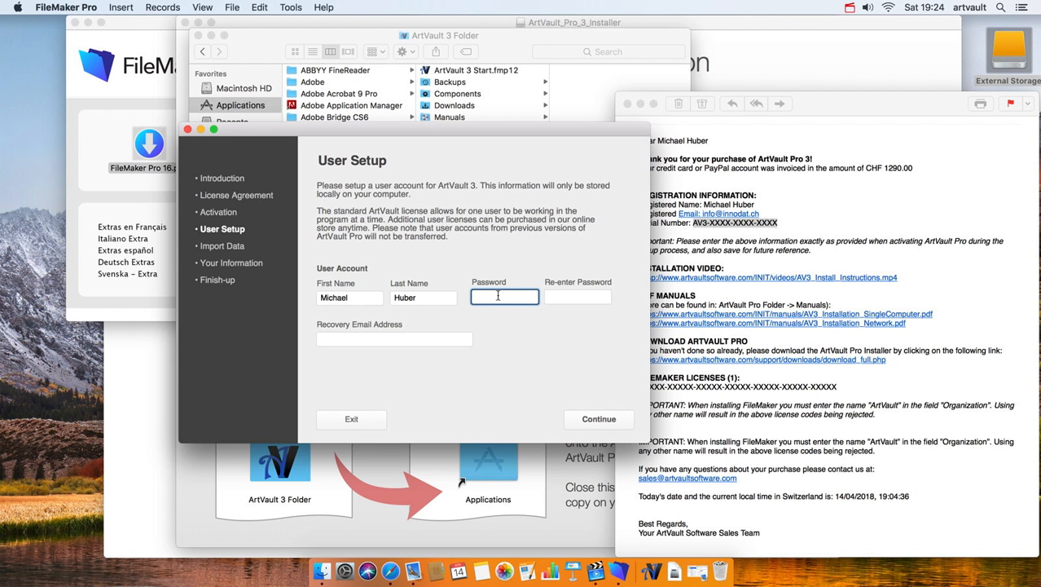
text(********)
key(Tab)
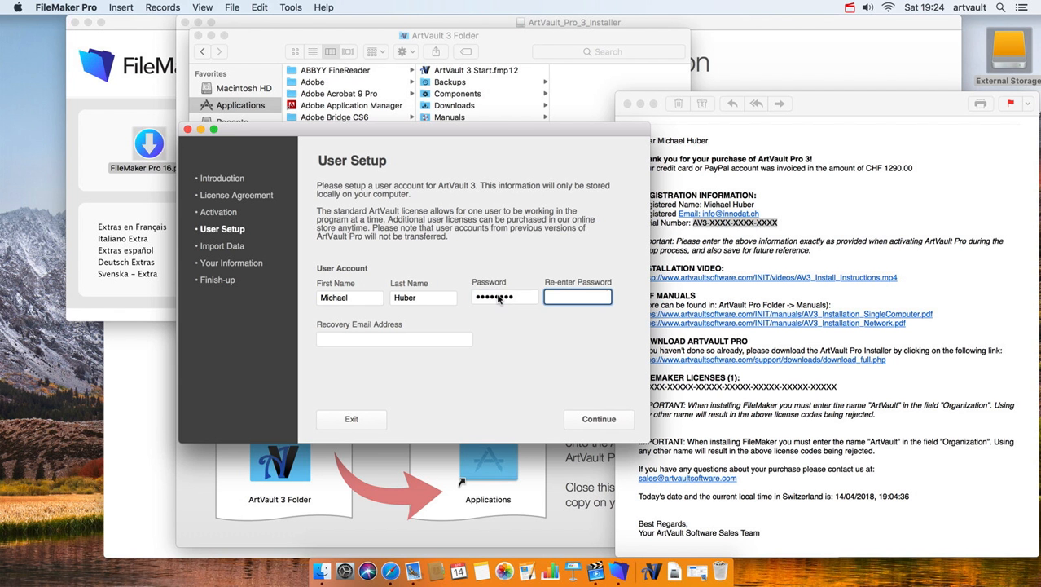
text(********)
key(Tab)
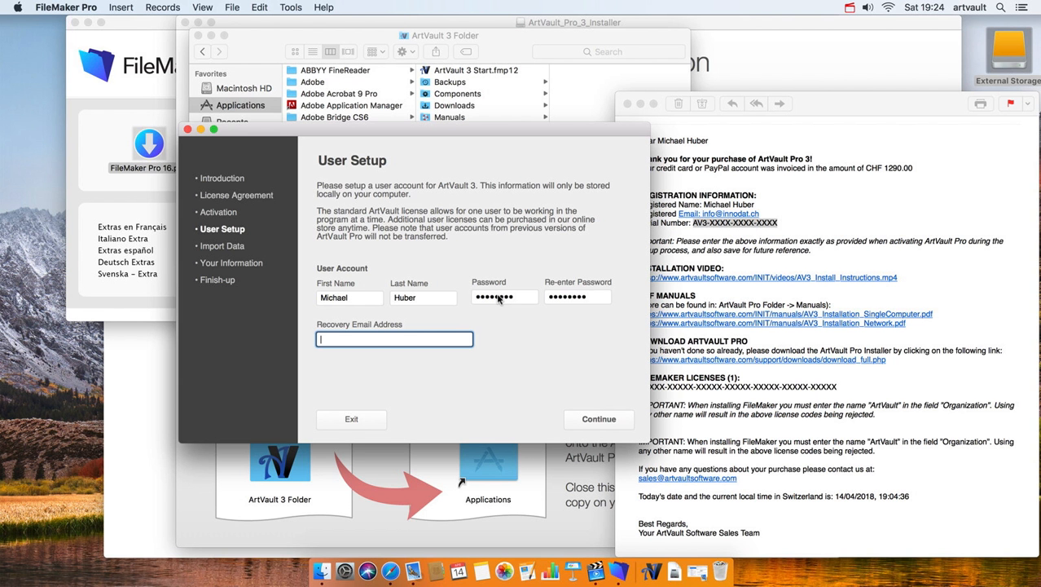
click(502, 322)
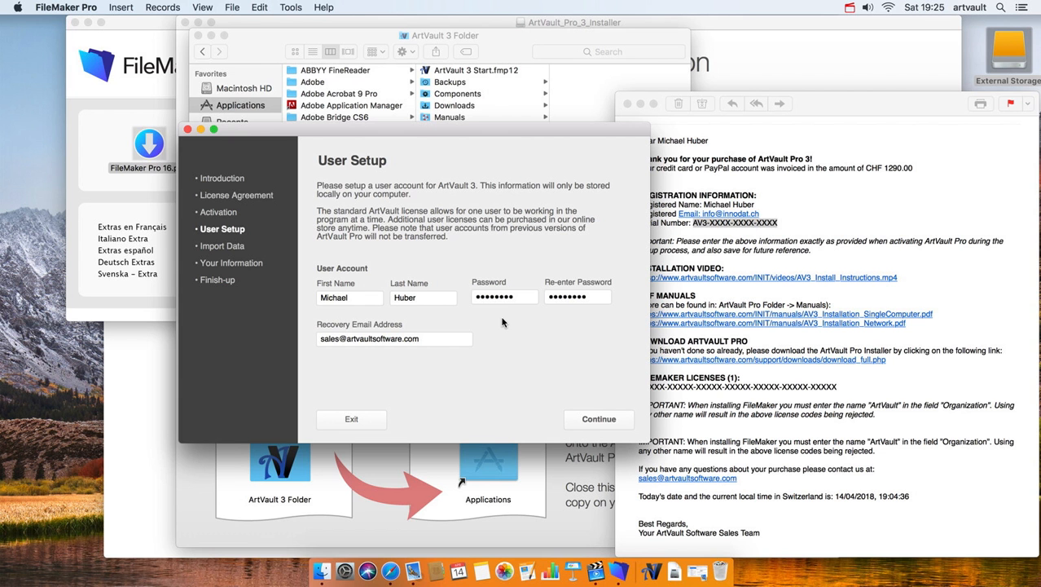
click(366, 340)
click(444, 361)
click(598, 419)
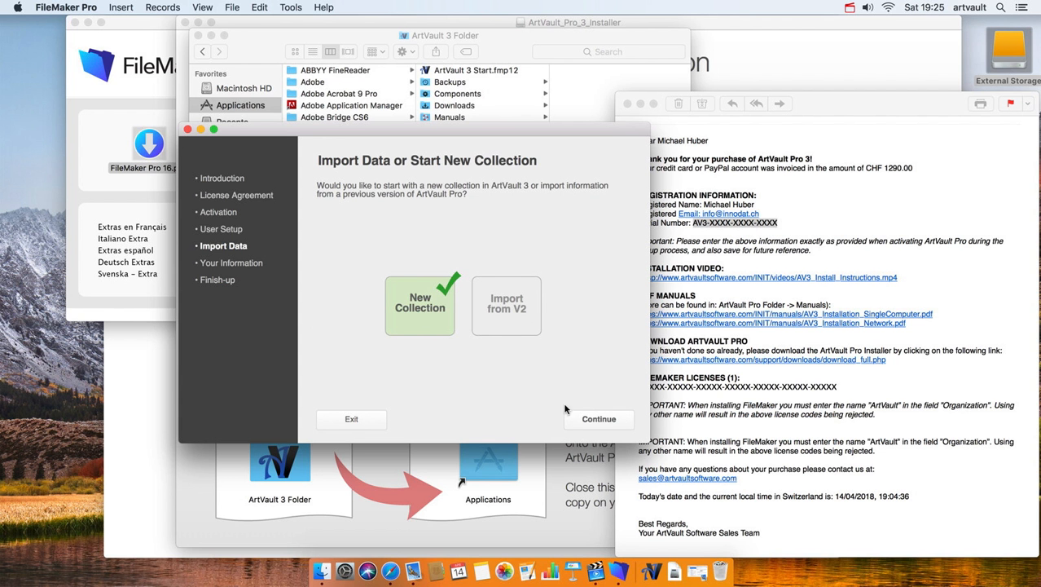
- Continue with New Collection and enter the owner as Mr. with first and last name
click(593, 422)
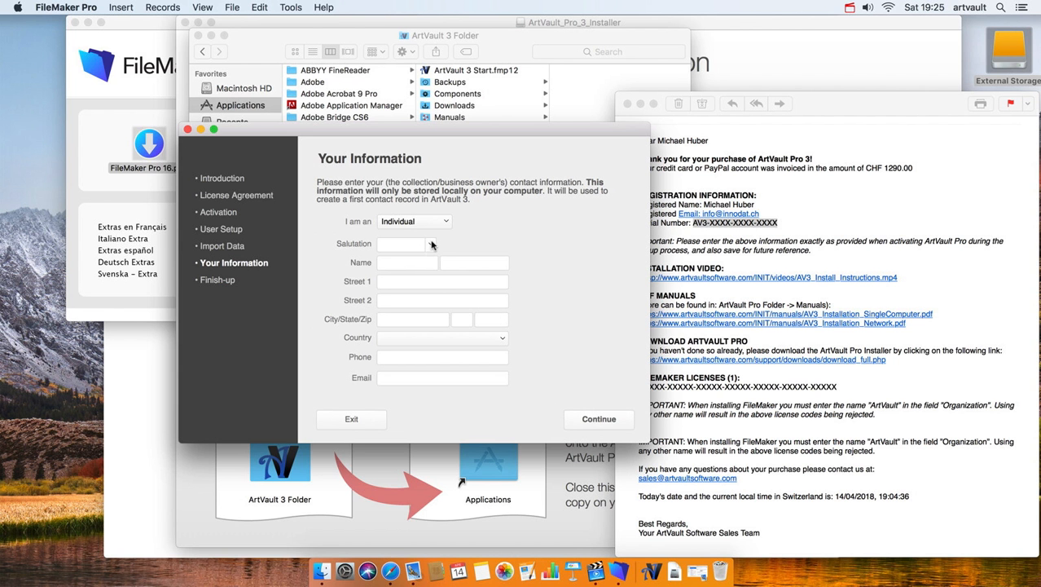
click(431, 244)
click(417, 259)
click(415, 261)
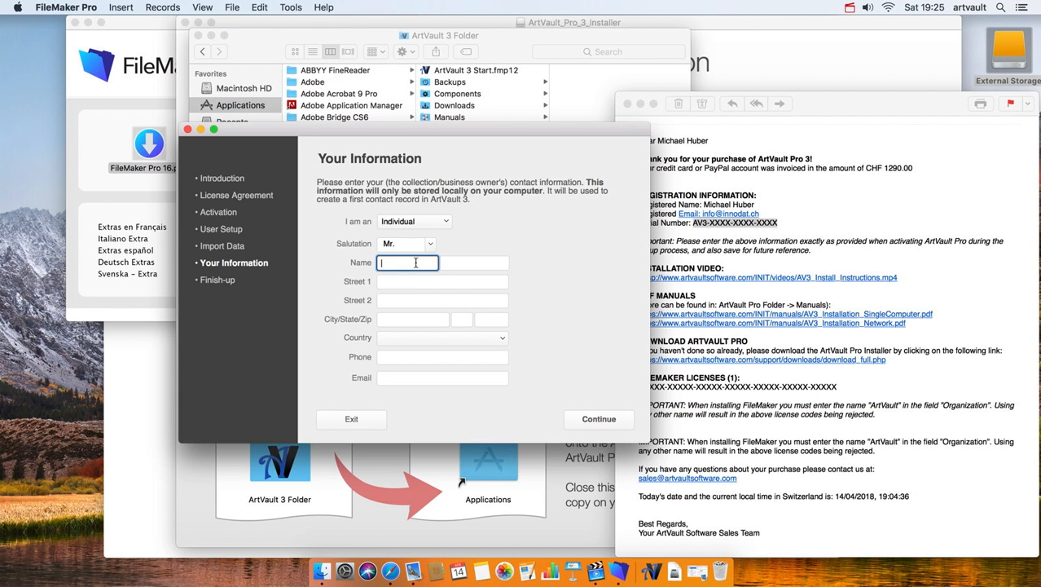
key(Tab)
key(Tab)
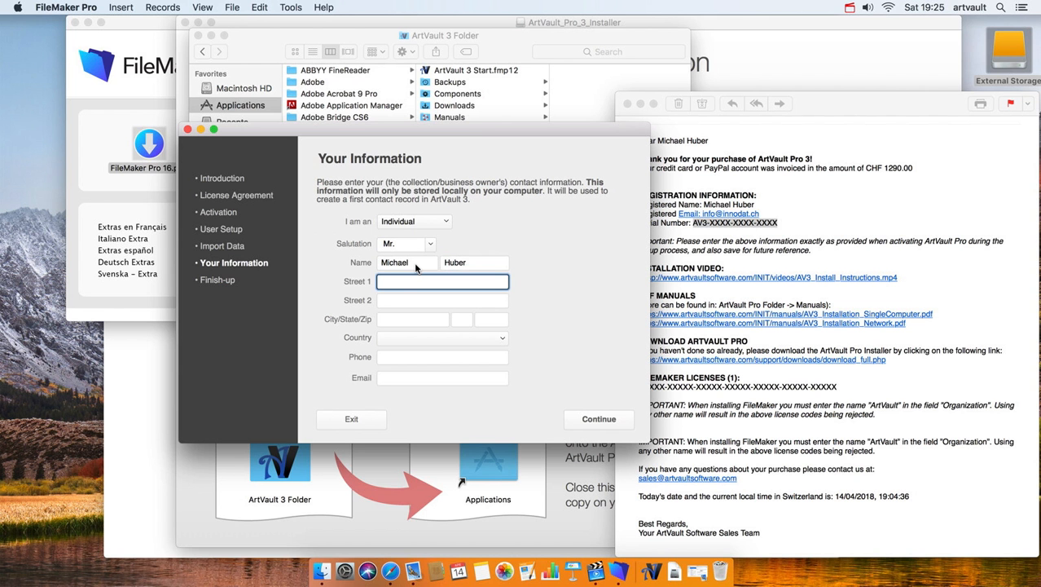
- Set the country to Switzerland, dismiss the Backup Failed notification, and finish setup
click(434, 337)
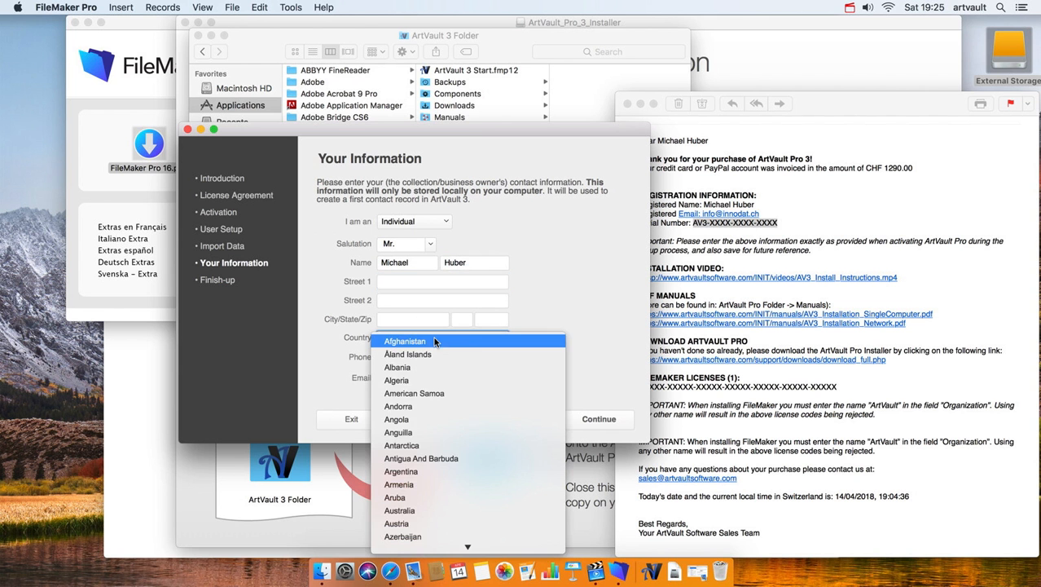
key(s)
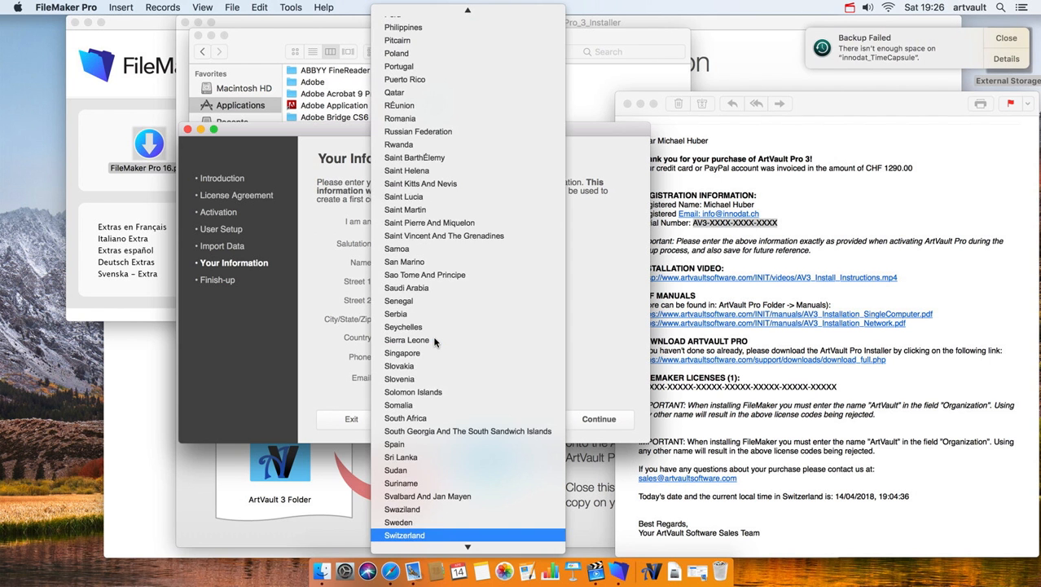
key(Return)
click(1011, 39)
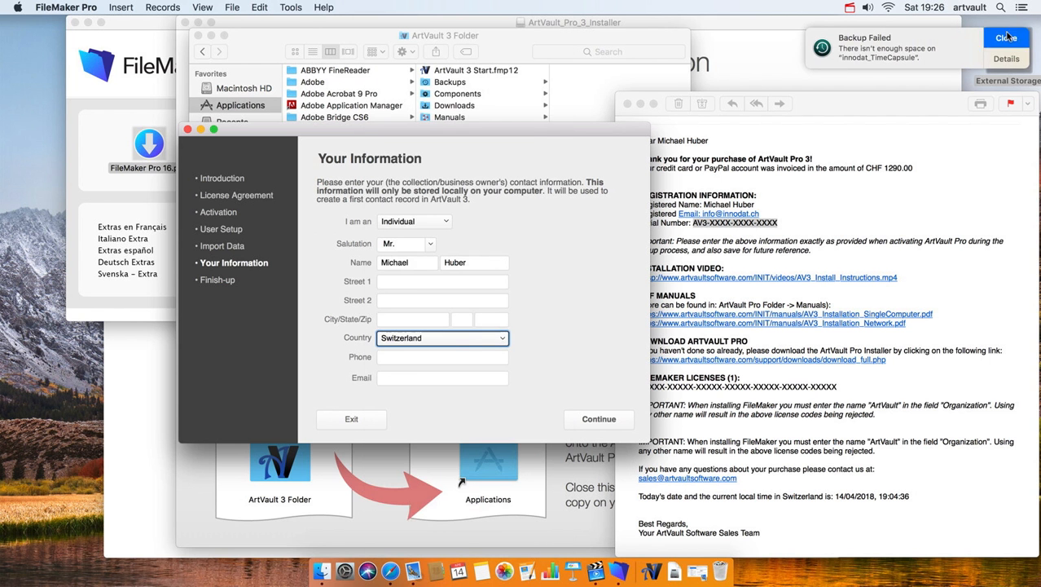
click(447, 411)
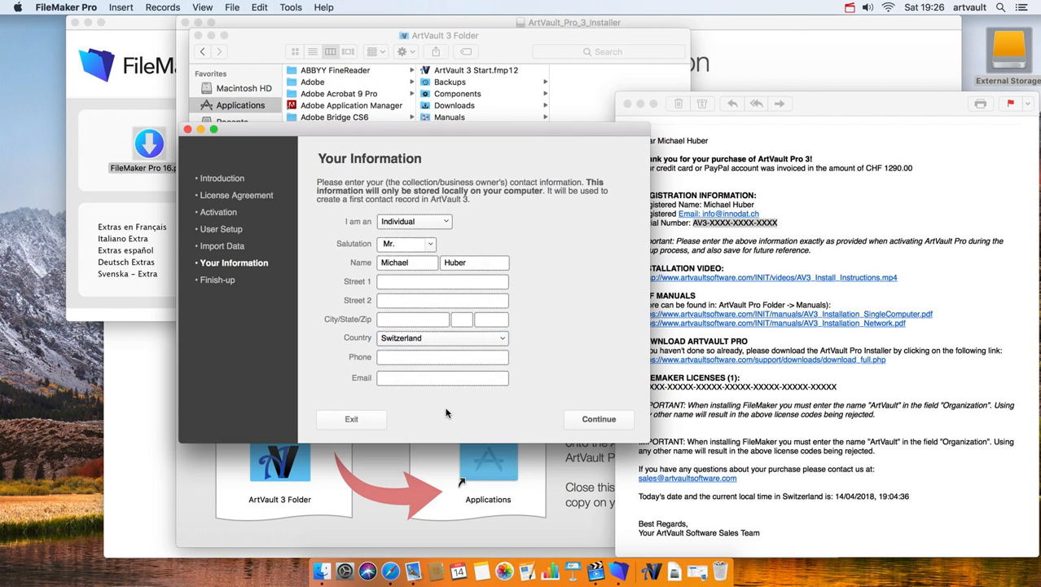
click(598, 421)
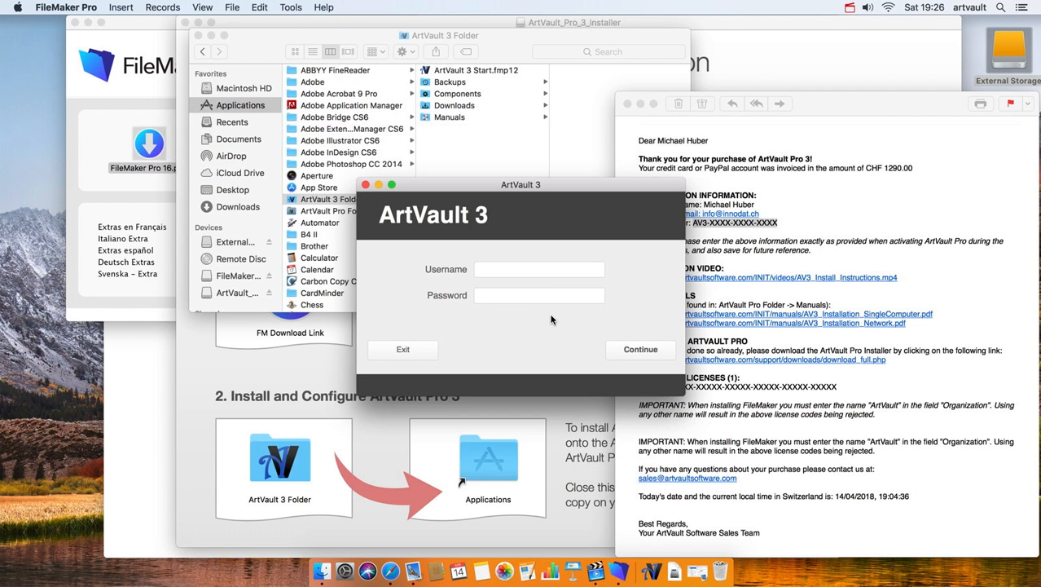
- Log in with the new user's username and password
click(533, 268)
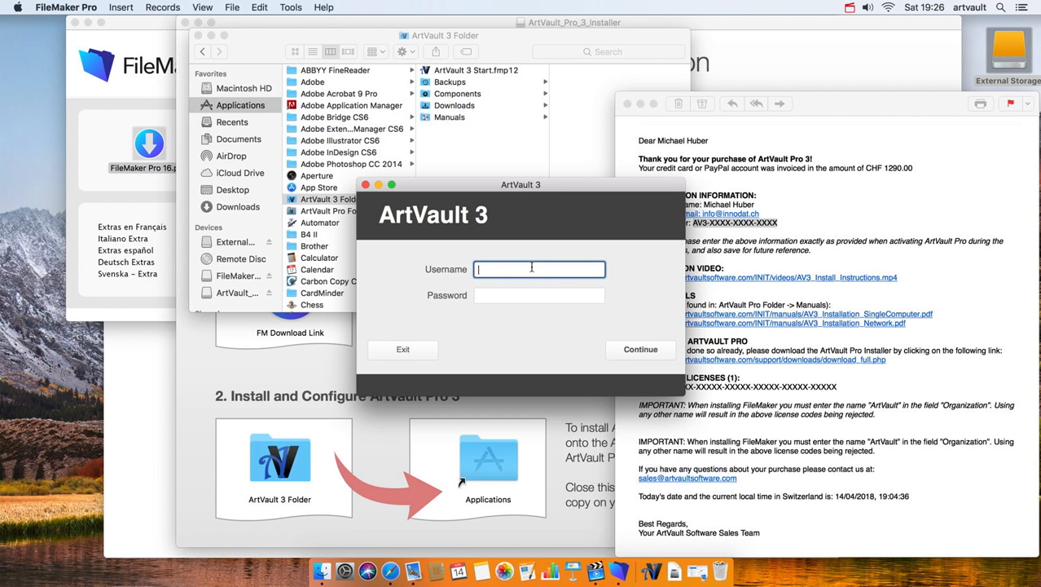
key(Tab)
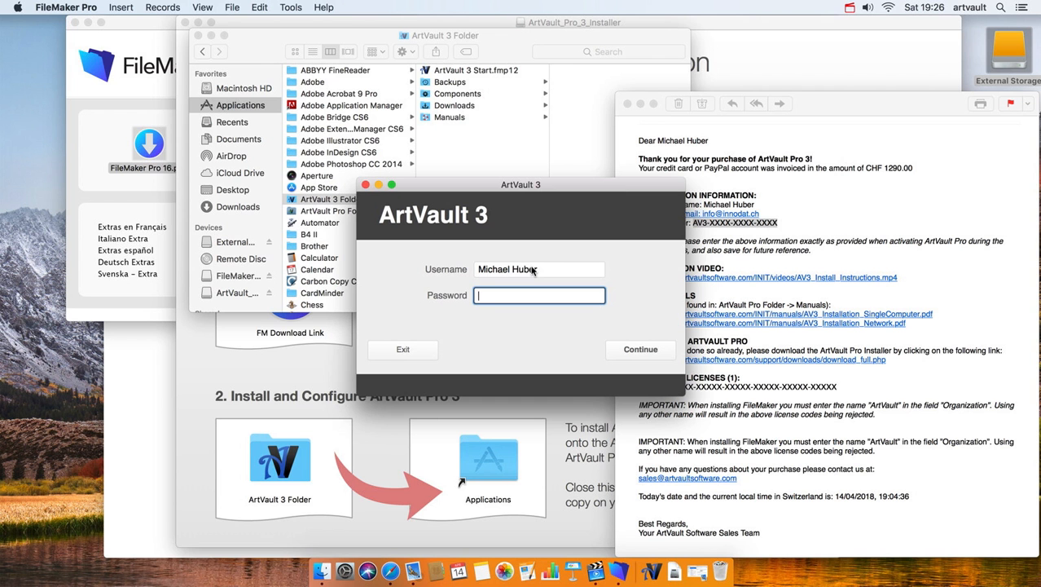
text(•••••••)
click(650, 352)
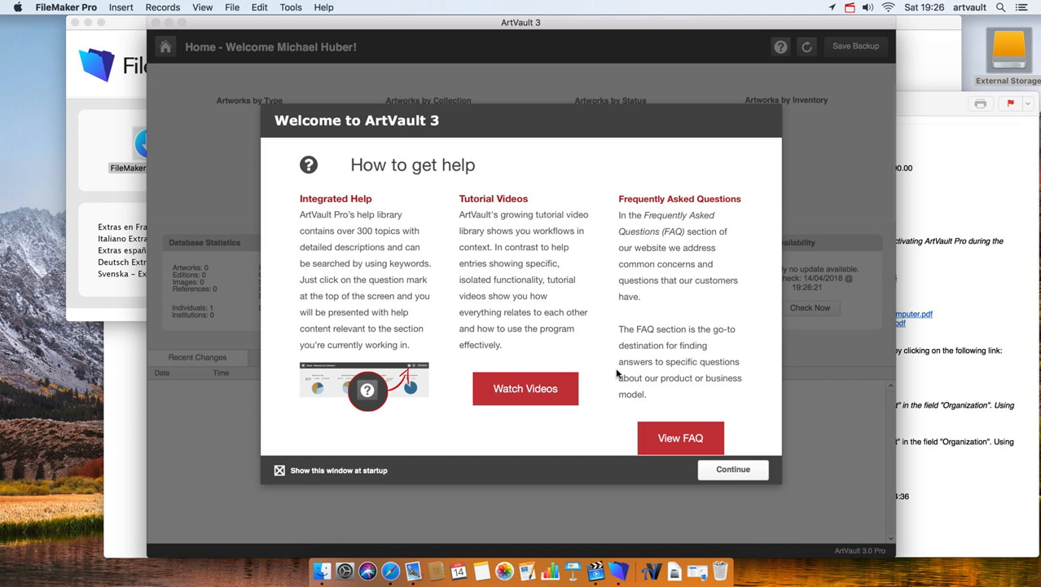
- Page through the Welcome to ArtVault 3 window and close it
click(726, 475)
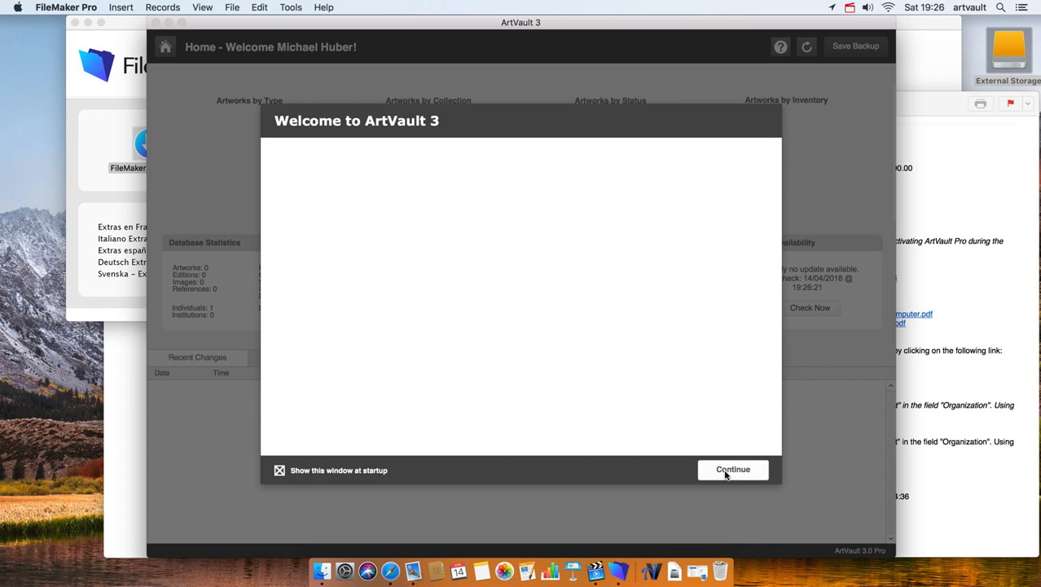
scroll(594, 320, down, 10)
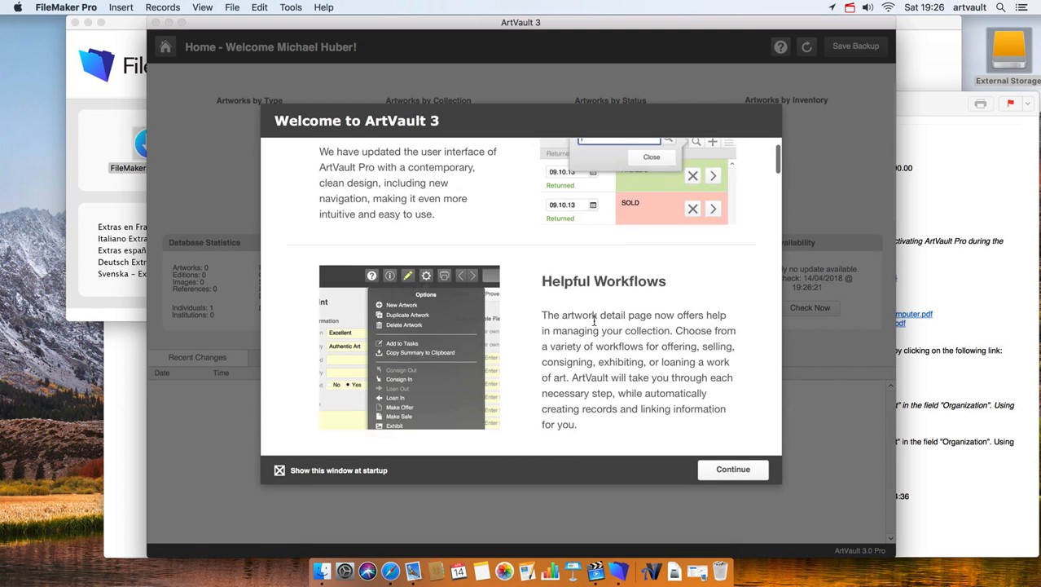
scroll(594, 320, down, 2)
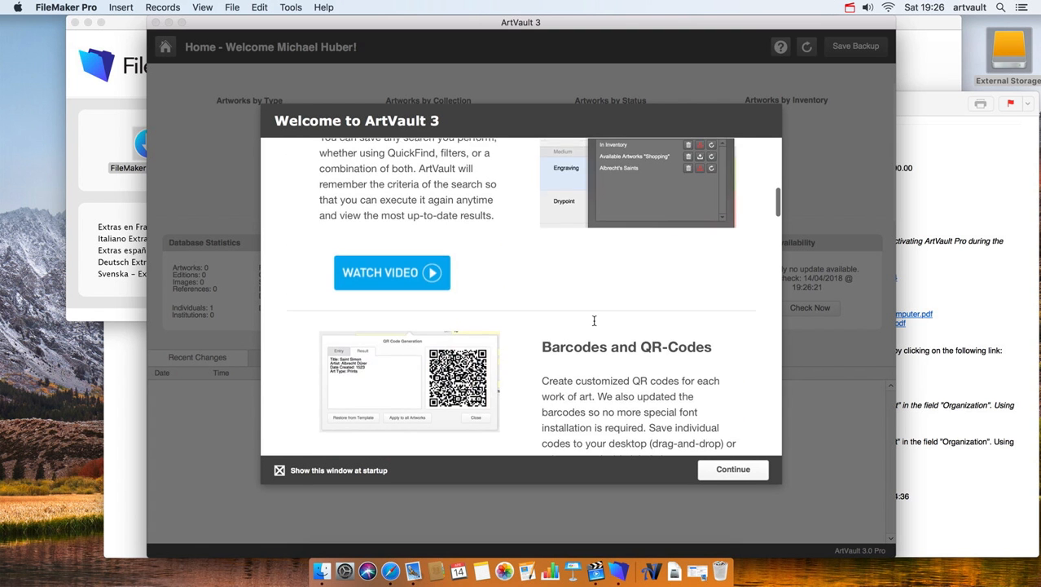
click(733, 473)
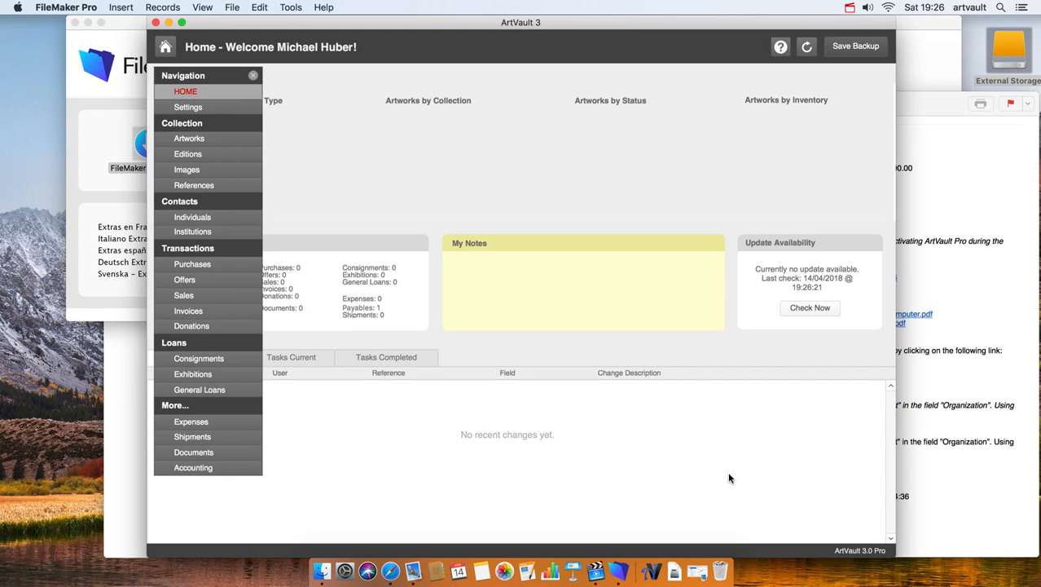